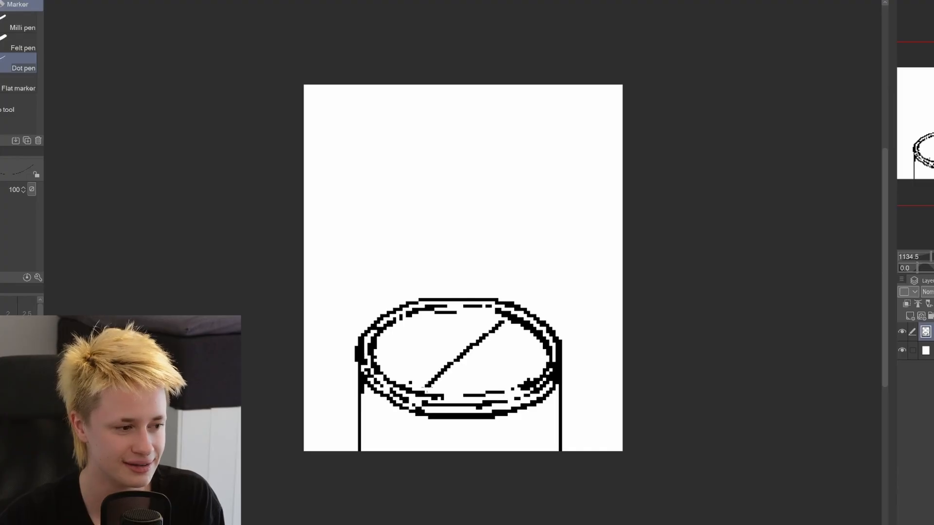
Undo the diagonal line and sketch a tall cylindrical can standing near the back left of the round bin top.
key(ctrl+z)
drag(384, 377, 386, 323)
key(ctrl+z)
mouse_move(413, 383)
mouse_down()
mouse_move(378, 368)
mouse_move(439, 365)
mouse_up()
mouse_move(385, 274)
mouse_down()
mouse_move(379, 319)
mouse_move(379, 248)
mouse_up()
mouse_move(418, 377)
mouse_down()
mouse_move(442, 283)
mouse_move(437, 243)
mouse_up()
mouse_move(381, 248)
mouse_down()
mouse_move(432, 249)
mouse_move(432, 258)
mouse_up()
mouse_move(382, 248)
mouse_down()
mouse_move(393, 232)
mouse_move(438, 244)
mouse_up()
mouse_move(383, 267)
mouse_down()
mouse_move(421, 247)
mouse_move(431, 263)
mouse_up()
key(ctrl+z)
key(ctrl+z)
Enlarge the whole sketch so the can and bin fill more of the canvas.
key(ctrl+t)
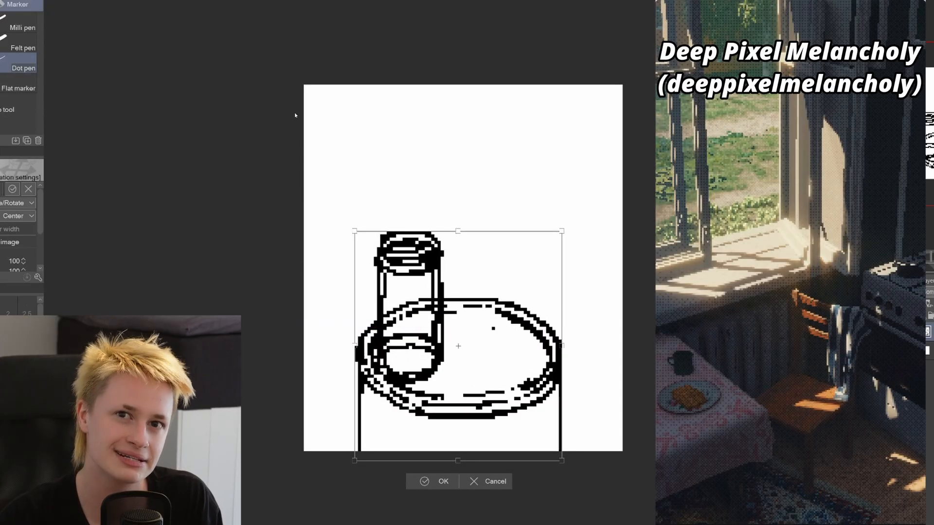
drag(562, 231, 594, 183)
key(Return)
Sketch a tilted cigarette pack to the right of the can on the bin's back rim.
mouse_move(521, 317)
mouse_down()
mouse_move(549, 302)
mouse_move(468, 283)
mouse_up()
mouse_move(466, 281)
mouse_down()
mouse_move(467, 261)
mouse_move(523, 253)
mouse_up()
drag(523, 257, 562, 279)
mouse_move(516, 287)
mouse_down()
mouse_move(535, 312)
mouse_move(465, 287)
mouse_up()
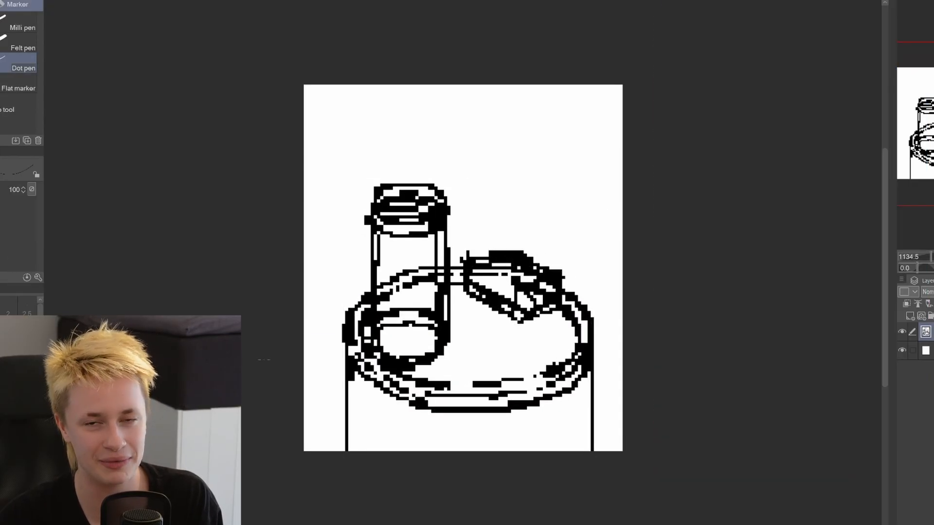
Lasso the can and move it slightly up and to the right, leaving nothing selected.
key(m)
drag(453, 335, 473, 365)
key(ctrl+t)
drag(416, 270, 421, 261)
key(Return)
key(ctrl+z)
key(ctrl+d)
Sketch cigarette butts along the front of the bin top and just right of the can's base.
key(p)
mouse_move(452, 389)
mouse_down()
mouse_move(540, 376)
mouse_move(552, 364)
mouse_move(501, 361)
mouse_move(551, 362)
mouse_up()
key(ctrl+z)
mouse_move(440, 368)
mouse_down()
mouse_move(436, 375)
mouse_move(475, 382)
mouse_up()
drag(440, 368, 474, 376)
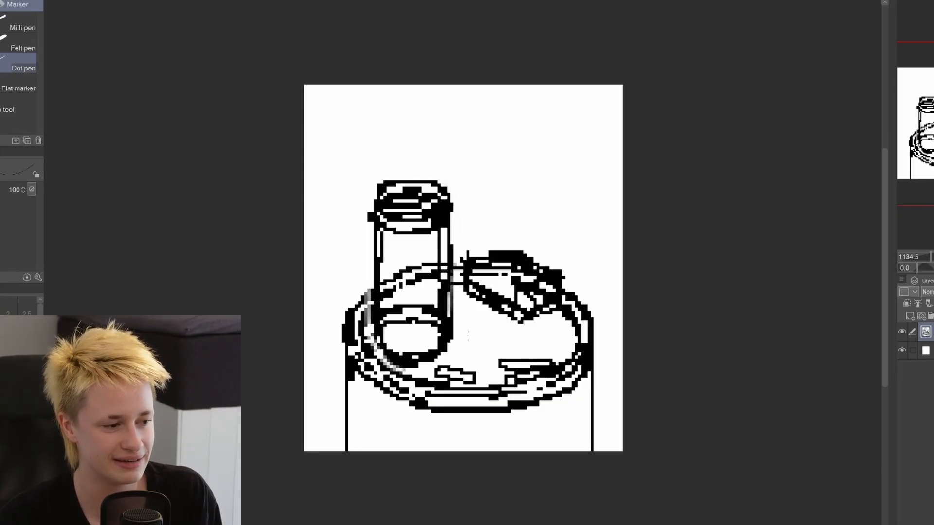
drag(465, 324, 485, 347)
mouse_move(466, 317)
mouse_down()
mouse_move(492, 345)
mouse_move(497, 336)
mouse_up()
key(ctrl+z)
drag(491, 325, 511, 335)
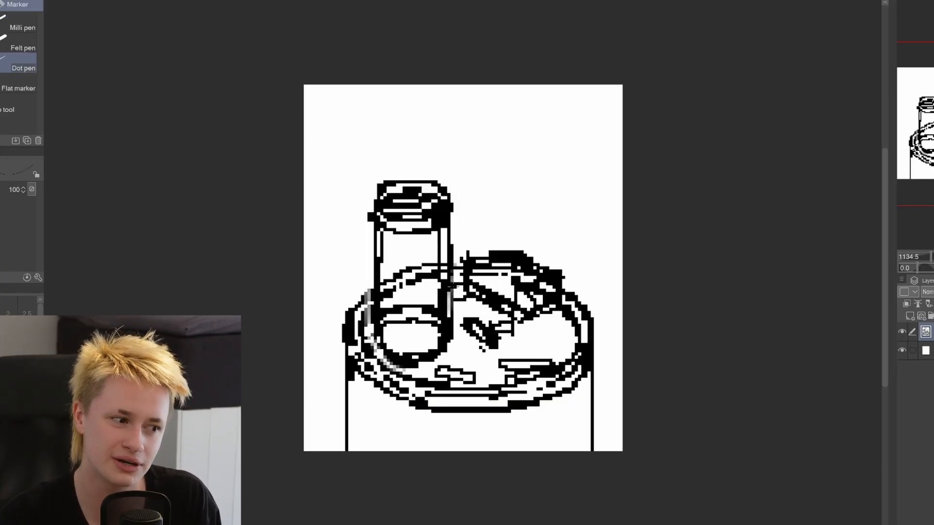
Redraw both vertical side walls of the bin slightly inside the rim.
drag(588, 372, 584, 451)
drag(359, 382, 351, 451)
drag(592, 382, 593, 468)
drag(344, 324, 347, 452)
mouse_move(349, 356)
mouse_down()
mouse_move(354, 465)
mouse_move(349, 437)
mouse_up()
drag(586, 378, 581, 452)
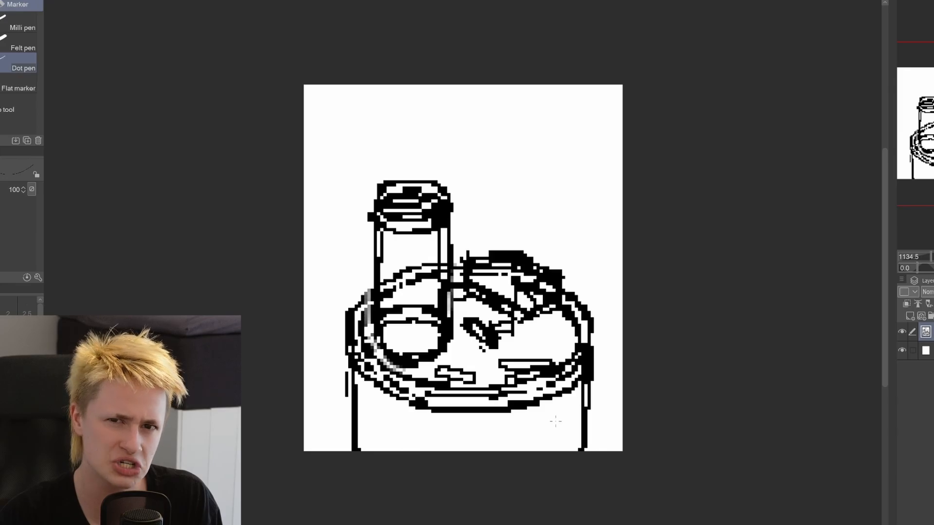
Clean up the bin's walls and rim by redrawing the left wall and erasing excess pixels along the right and front edges.
drag(349, 369, 359, 449)
mouse_move(455, 264)
mouse_down()
mouse_move(590, 334)
mouse_move(589, 452)
mouse_up()
key(c)
drag(584, 379, 582, 451)
drag(582, 344, 574, 368)
drag(384, 375, 462, 408)
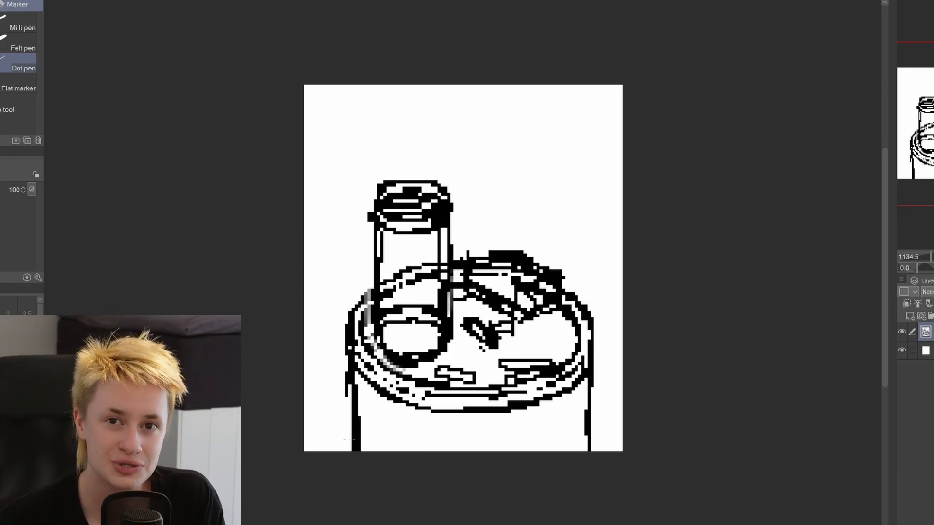
Widen the bin by nudging its lassoed right edge to the right and its left edge to the left.
key(m)
drag(612, 260, 611, 302)
key(ctrl+t)
key(Right)
key(Return)
mouse_move(370, 289)
mouse_down()
mouse_move(418, 475)
mouse_move(311, 297)
mouse_up()
key(ctrl+t)
key(Left)
key(Return)
key(ctrl+d)
Redraw the lower front curve of the bin's rim to close the gaps.
key(p)
drag(370, 386, 400, 402)
drag(462, 409, 545, 404)
drag(352, 373, 457, 412)
drag(378, 399, 379, 452)
drag(399, 405, 399, 452)
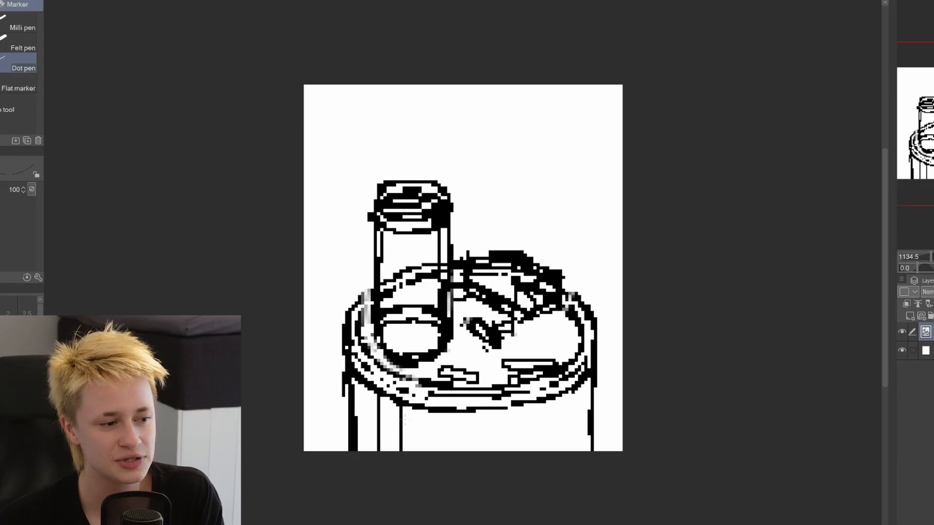
key(ctrl+z)
key(ctrl+z)
Lasso the right part of the sketch with the cigarette pack and nudge it two steps to the right.
key(m)
drag(461, 295, 472, 236)
key(ctrl+t)
key(Right)
key(Right)
key(Return)
key(ctrl+d)
key(p)
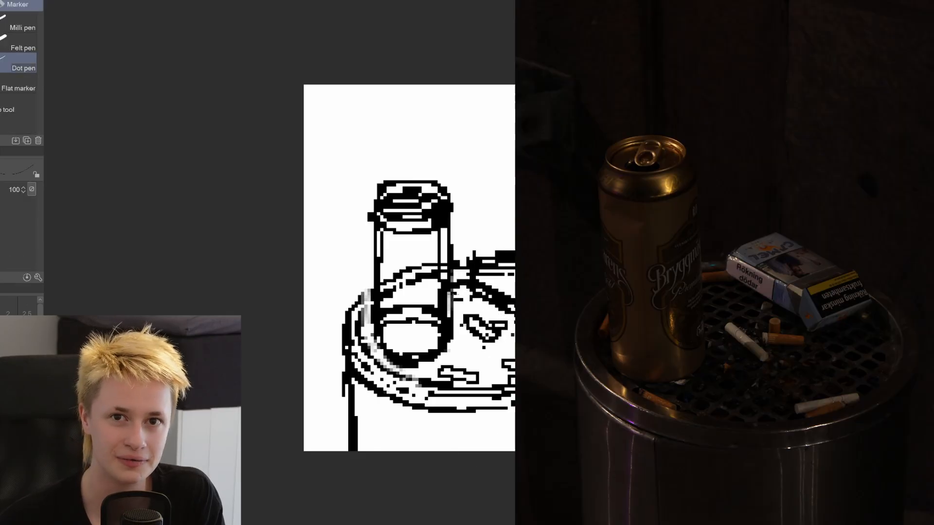
mouse_move(432, 395)
mouse_down()
mouse_move(514, 344)
mouse_move(514, 329)
mouse_up()
drag(407, 376, 515, 313)
drag(392, 380, 528, 286)
key(ctrl+z)
drag(363, 370, 515, 277)
drag(375, 340, 492, 275)
drag(462, 407, 589, 319)
key(ctrl+z)
drag(500, 397, 599, 332)
key(Delete)
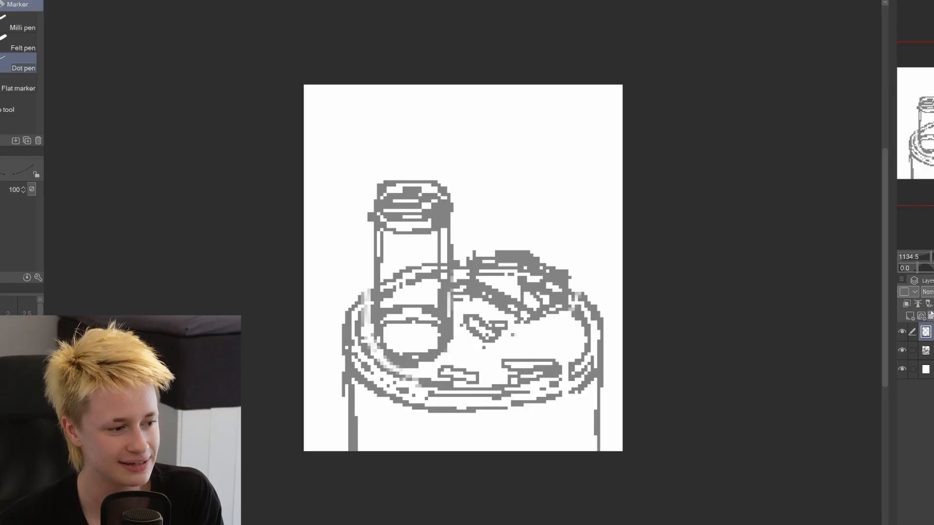
Draw parallel diagonal lines across the bin top on the new layer, then merge in an offset copy.
mouse_move(465, 386)
mouse_down()
mouse_move(577, 309)
mouse_move(432, 386)
mouse_up()
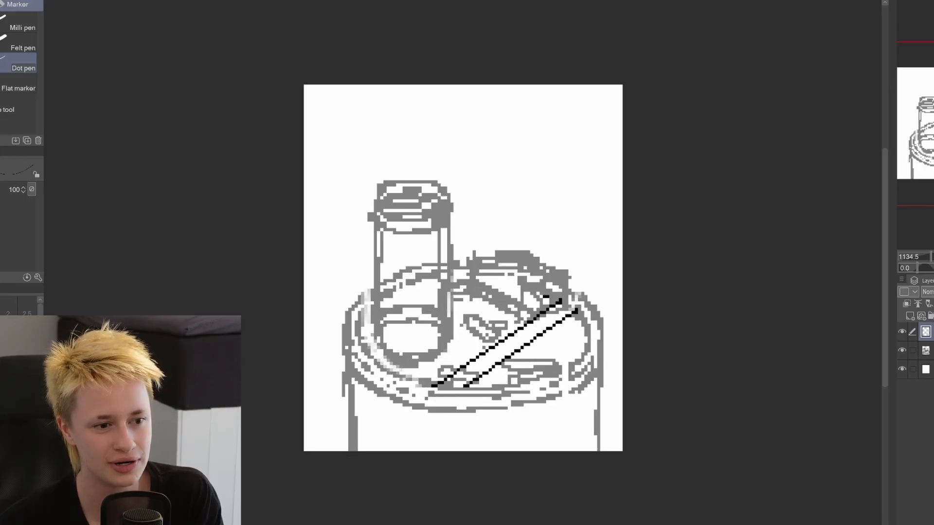
key(ctrl+c)
key(ctrl+v)
key(ctrl+t)
drag(515, 370, 438, 343)
key(Return)
key(ctrl+e)
Keep duplicating, offsetting and merging the diagonal lines until they cover the entire bin top.
key(ctrl+c)
key(ctrl+v)
key(ctrl+t)
key(Return)
key(ctrl+e)
key(ctrl+c)
key(ctrl+v)
key(ctrl+t)
key(Return)
key(ctrl+e)
key(ctrl+c)
key(ctrl+v)
key(ctrl+t)
drag(505, 370, 554, 396)
key(Return)
key(ctrl+e)
Rotate the diagonal line pattern slightly clockwise over the bin top.
key(ctrl+t)
mouse_move(637, 349)
mouse_down()
mouse_move(631, 342)
mouse_move(644, 379)
mouse_up()
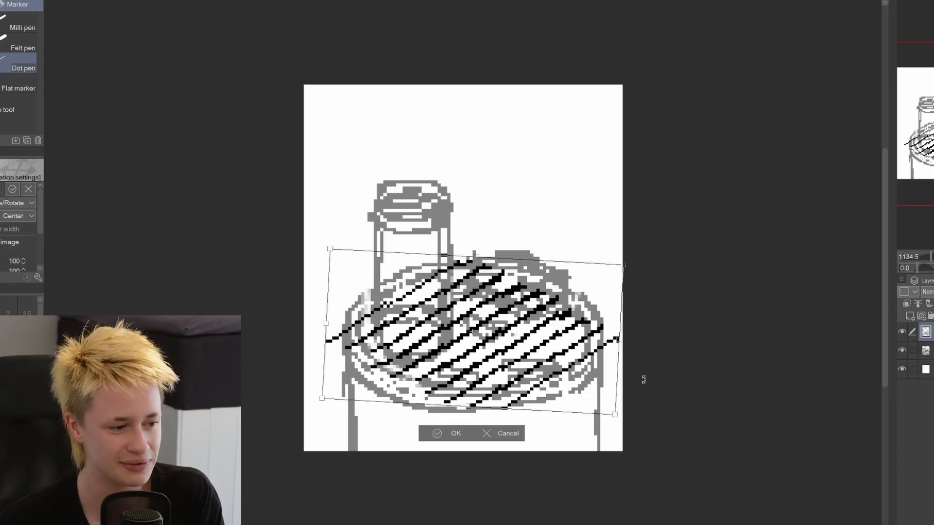
key(Return)
Duplicate the line pattern, flip the copy horizontally and merge both into a diamond grid.
key(ctrl+c)
key(ctrl+v)
key(ctrl+h)
key(Return)
key(ctrl+e)
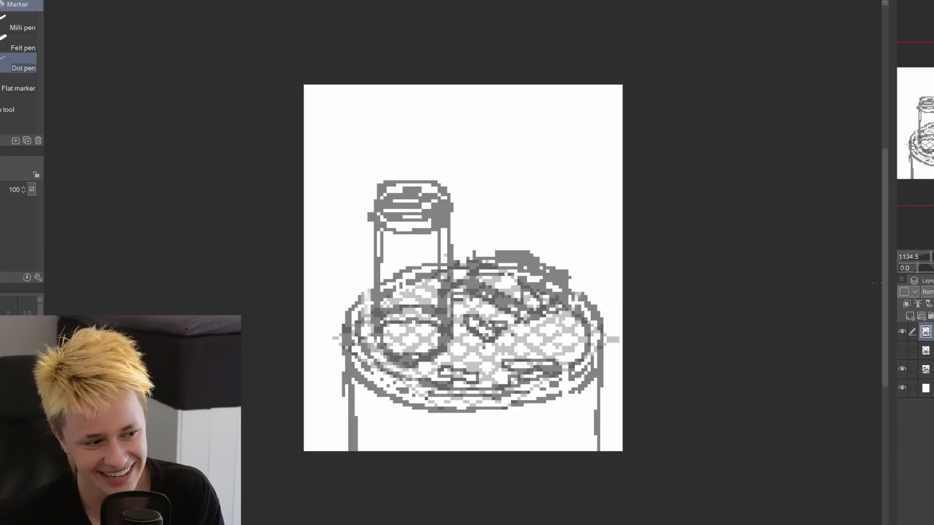
Delete the grid pixels outside the inner rim and over the can and cigarette pack.
key(m)
key(Delete)
key(Delete)
drag(538, 239, 475, 268)
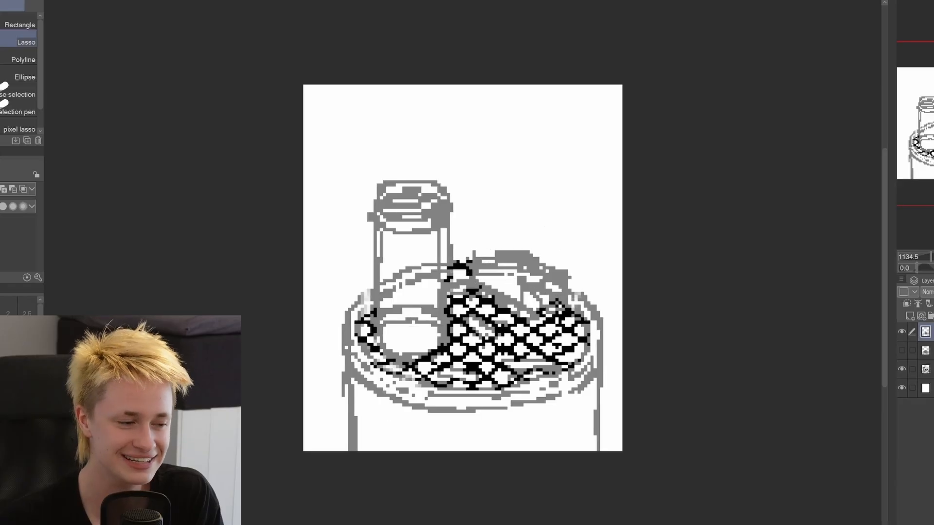
Scale up the sketch and its grid together slightly toward the upper left.
key(p)
scroll(470, 284, down, 1)
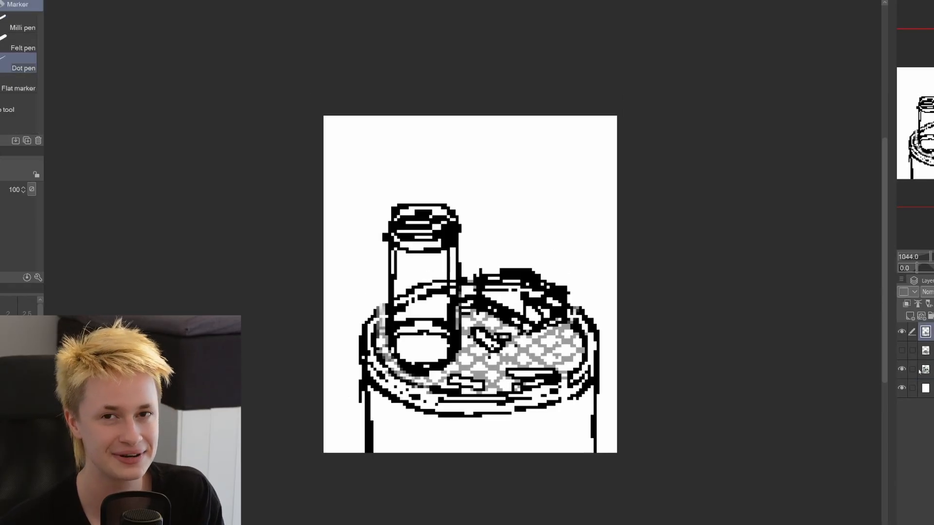
key(ctrl+t)
drag(359, 204, 342, 183)
key(Return)
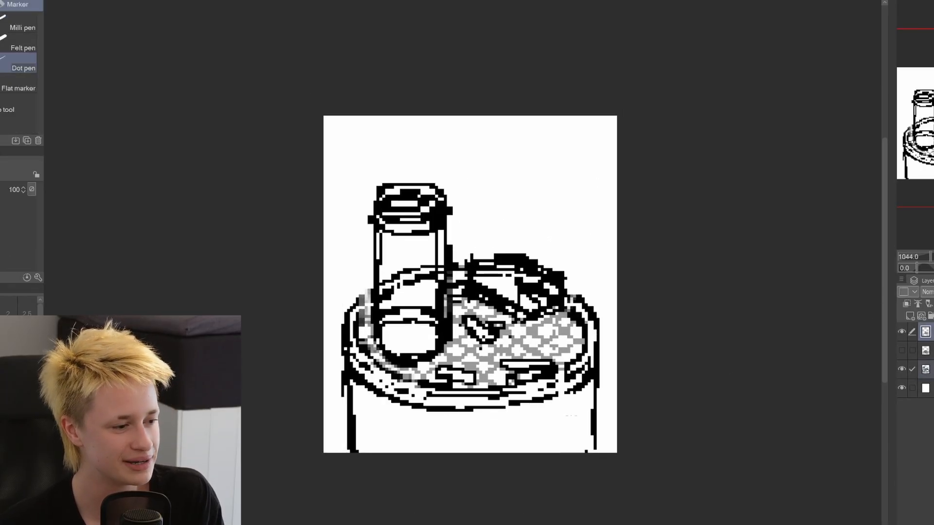
Adjust the bin's left edge inward on the sketch layer and delete the thick stray line along its left wall.
key(m)
key(ctrl+t)
mouse_move(464, 365)
mouse_down()
mouse_move(561, 437)
mouse_move(541, 428)
mouse_up()
key(Return)
drag(384, 521, 354, 442)
key(Delete)
key(p)
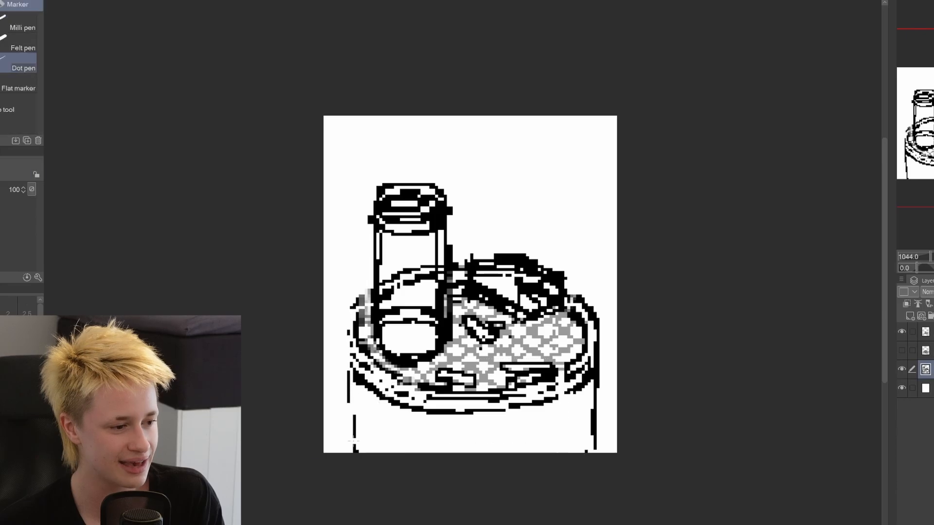
Hide the grid layer and redraw the can's lid as a clean ellipse with its opening and pull tab.
scroll(618, 308, down, 4)
click(902, 332)
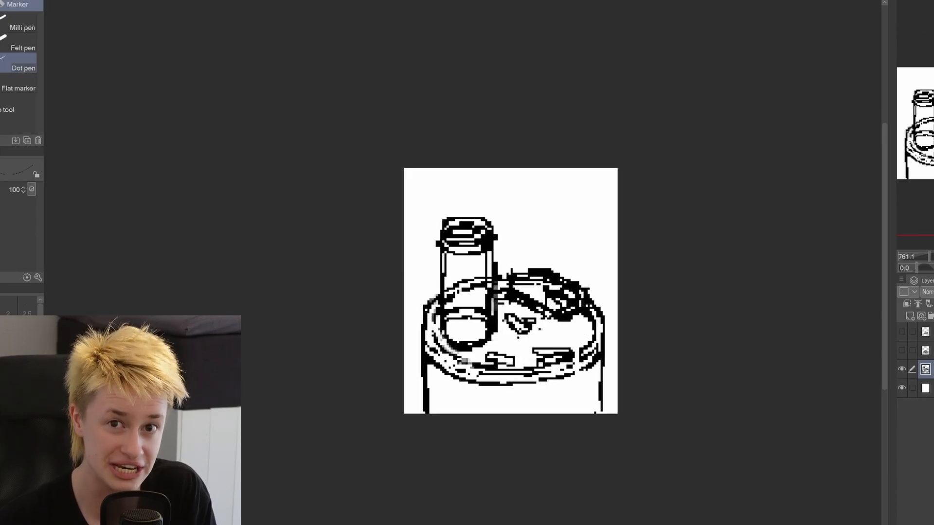
key(c)
mouse_move(487, 227)
mouse_down()
mouse_move(455, 240)
mouse_move(448, 235)
mouse_move(482, 235)
mouse_move(453, 220)
mouse_move(444, 237)
mouse_up()
key(c)
key(c)
key(c)
mouse_move(456, 233)
mouse_down()
mouse_move(481, 244)
mouse_move(484, 257)
mouse_up()
key(c)
drag(475, 238, 490, 243)
key(c)
mouse_move(453, 242)
mouse_down()
mouse_move(466, 244)
mouse_move(468, 231)
mouse_up()
key(c)
mouse_move(458, 240)
mouse_down()
mouse_move(486, 235)
mouse_move(450, 239)
mouse_up()
key(c)
drag(452, 239, 461, 242)
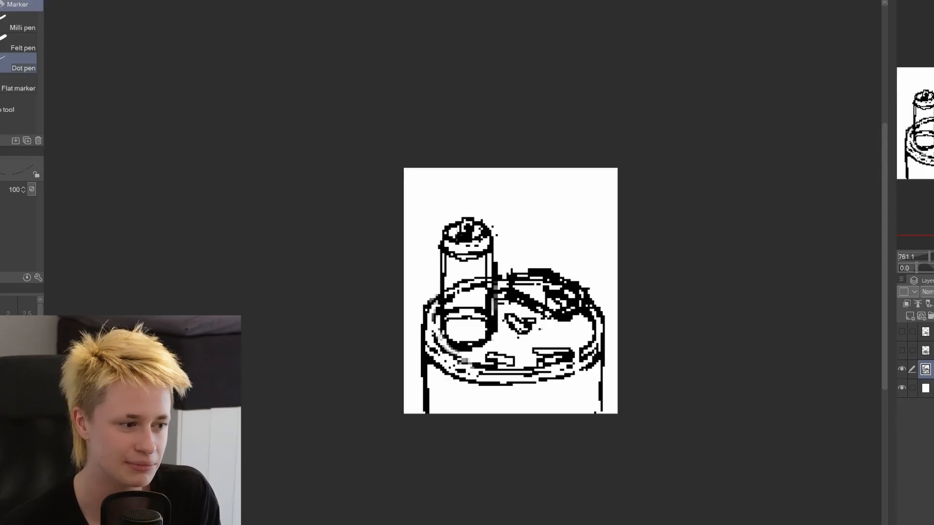
Clean up the can's side outlines and erase the base ellipse and rim lines showing through its body.
drag(493, 296, 493, 316)
key(c)
drag(444, 249, 444, 324)
mouse_move(488, 263)
mouse_down()
mouse_move(487, 329)
mouse_move(494, 310)
mouse_up()
key(c)
key(c)
mouse_move(496, 262)
mouse_down()
mouse_move(495, 339)
mouse_move(441, 327)
mouse_up()
key(c)
drag(441, 341, 447, 329)
drag(441, 250, 490, 250)
drag(452, 287, 481, 316)
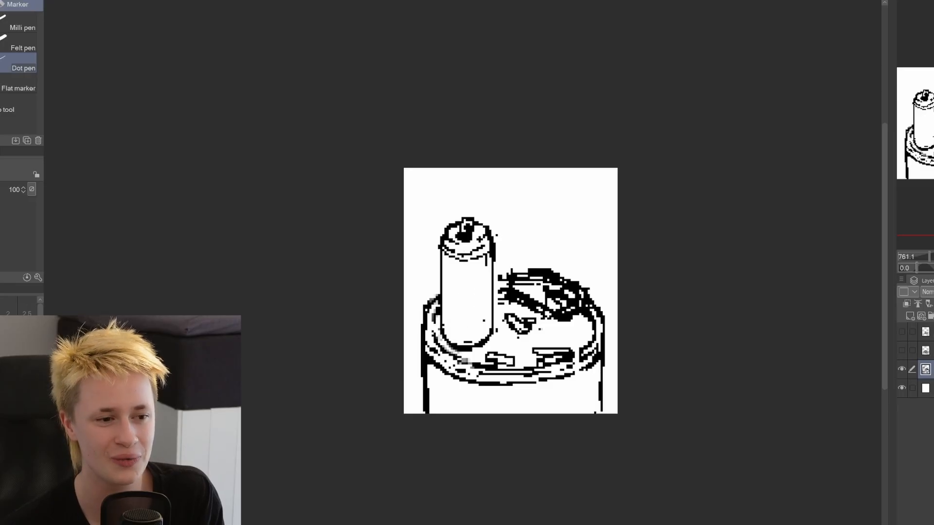
Step back and forth through the recent cleanup strokes on the can and undo them.
key(ctrl+z)
key(ctrl+z)
key(ctrl+y)
key(ctrl+y)
key(ctrl+z)
key(ctrl+z)
key(ctrl+z)
key(ctrl+z)
key(ctrl+z)
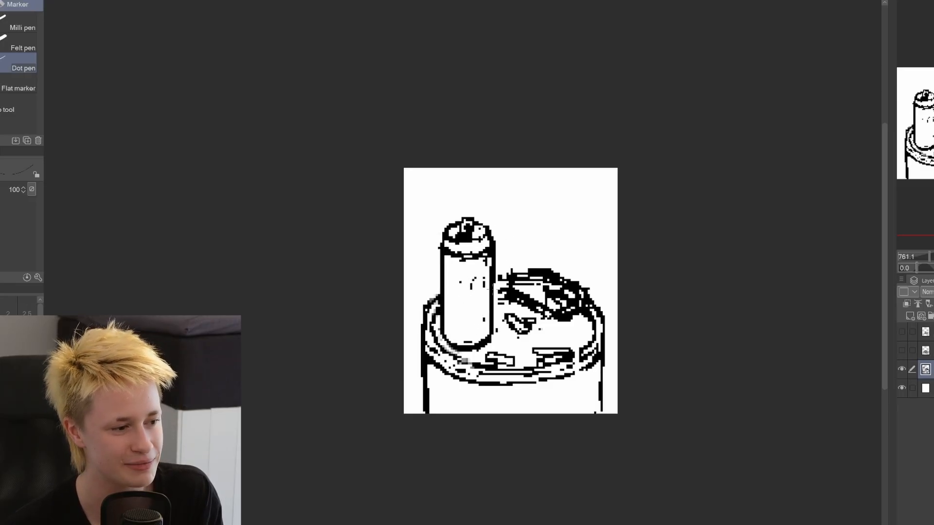
key(ctrl+z)
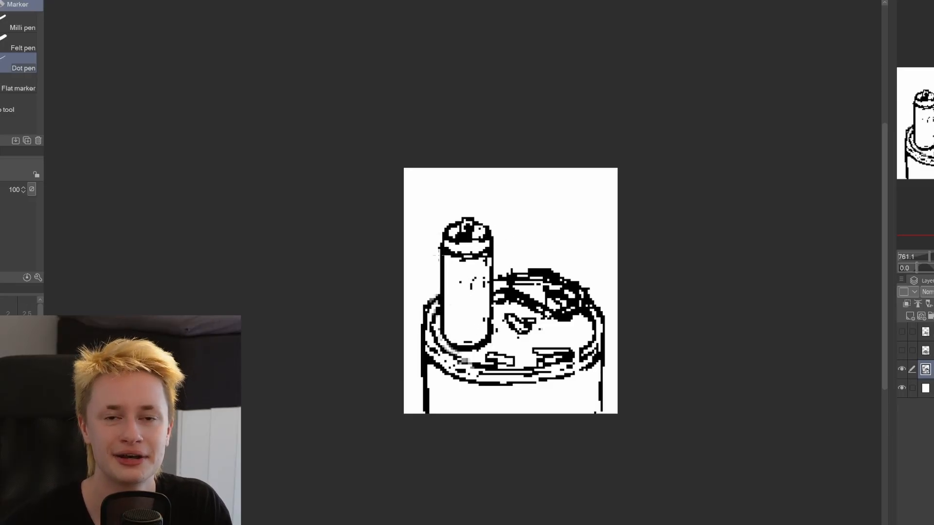
Lasso the right half of the can and shift it slightly outward to widen the can, then deselect.
key(m)
drag(471, 226, 494, 353)
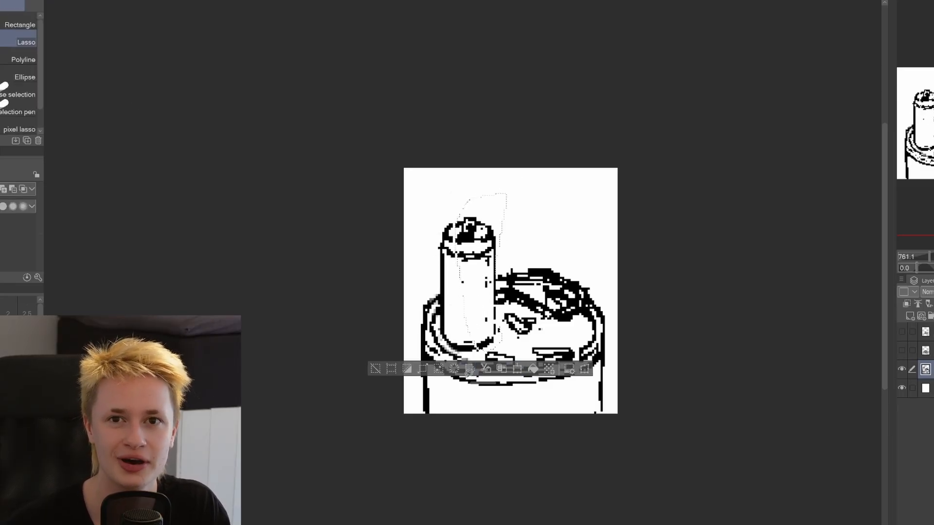
key(ctrl+t)
mouse_move(492, 285)
mouse_down()
mouse_move(584, 299)
mouse_move(565, 307)
mouse_up()
key(Return)
key(ctrl+d)
Redraw the cigarette pack as a clean angular box with clear top, front and end edges, erasing the messy sketch lines.
key(p)
drag(521, 294, 555, 314)
key(c)
drag(549, 271, 575, 287)
mouse_move(548, 297)
mouse_down()
mouse_move(552, 315)
mouse_move(586, 292)
mouse_move(566, 299)
mouse_up()
mouse_move(515, 288)
mouse_down()
mouse_move(545, 297)
mouse_move(555, 321)
mouse_up()
drag(548, 297, 552, 318)
drag(517, 285, 513, 297)
drag(555, 322, 572, 319)
drag(586, 293, 586, 307)
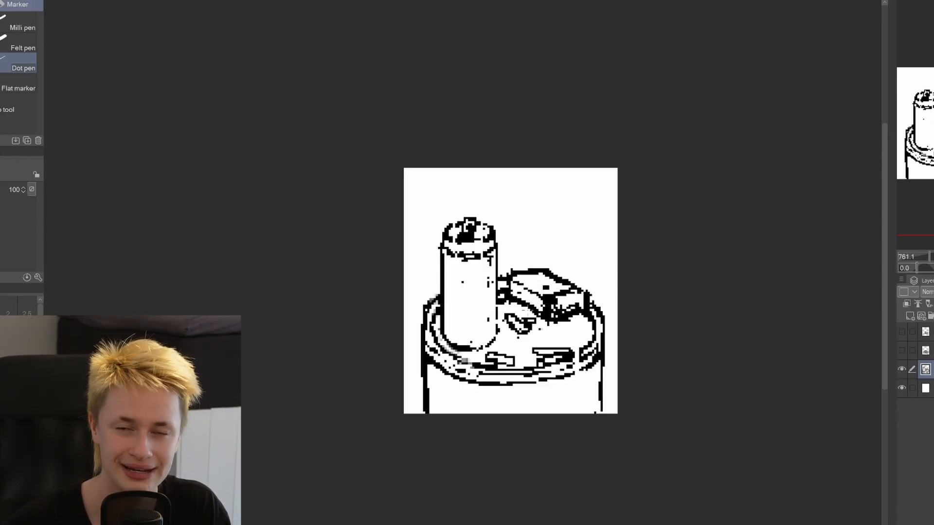
drag(541, 286, 550, 290)
Redraw the cigarette butts on the bin's lid as slim outlined sticks and thin the line of the bin's left wall.
drag(532, 354, 552, 359)
drag(574, 354, 577, 367)
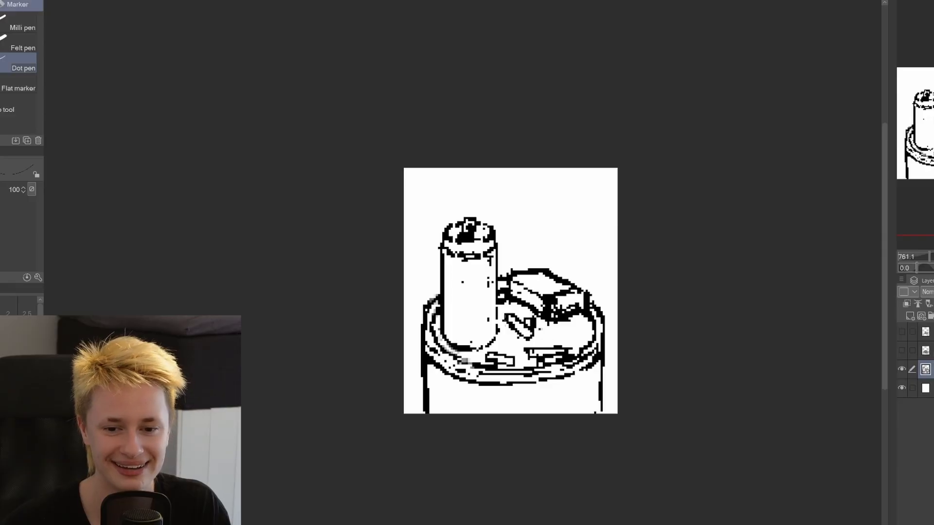
drag(508, 318, 533, 338)
drag(535, 321, 554, 330)
drag(421, 346, 424, 412)
drag(423, 349, 433, 367)
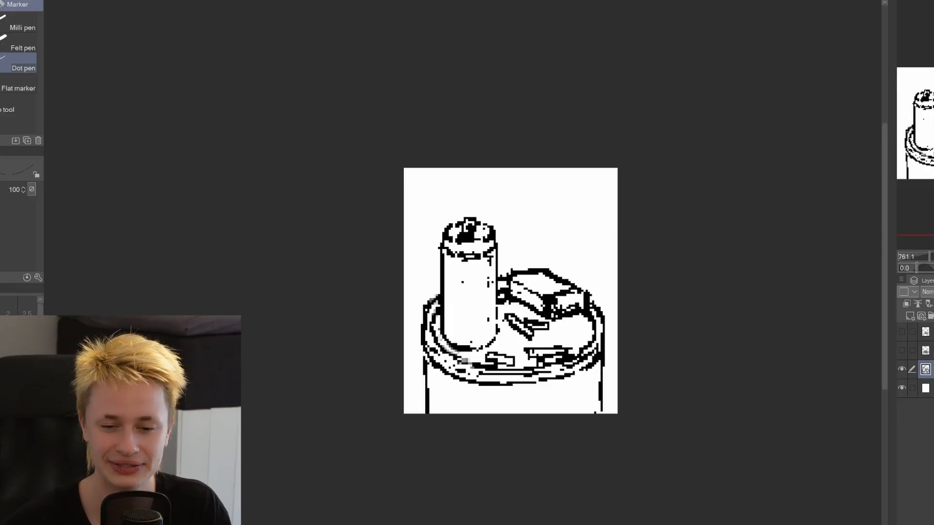
Add a new layer and draw label lettering and curved panel markings on the can's body.
click(910, 315)
click(925, 388)
key(c)
drag(475, 281, 475, 301)
drag(478, 316, 492, 324)
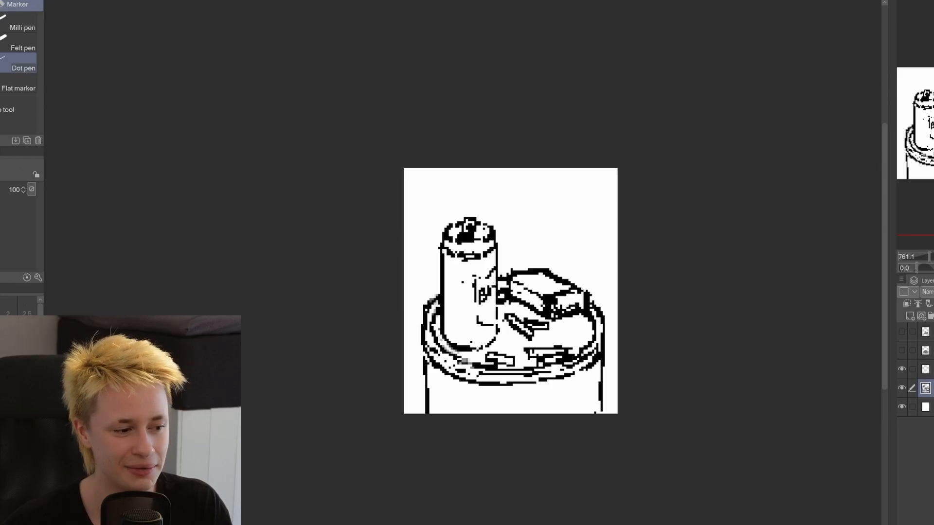
drag(450, 276, 452, 326)
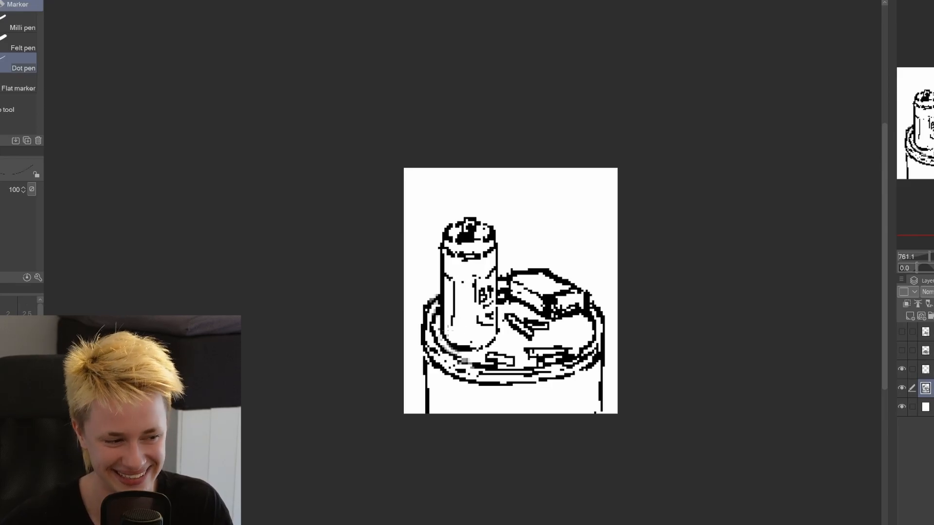
drag(456, 292, 446, 290)
drag(452, 327, 444, 327)
drag(447, 294, 452, 325)
key(c)
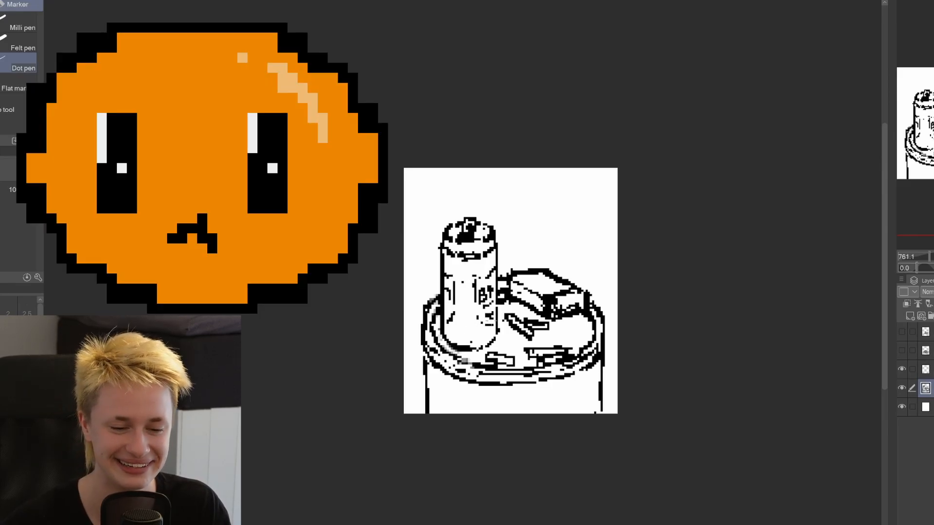
Fill the background around the can, pack and bin with dark purple on the layer beneath the line art.
click(913, 369)
key(m)
mouse_move(606, 416)
mouse_down()
mouse_move(542, 256)
mouse_move(604, 413)
mouse_up()
key(alt+Delete)
drag(926, 370, 925, 394)
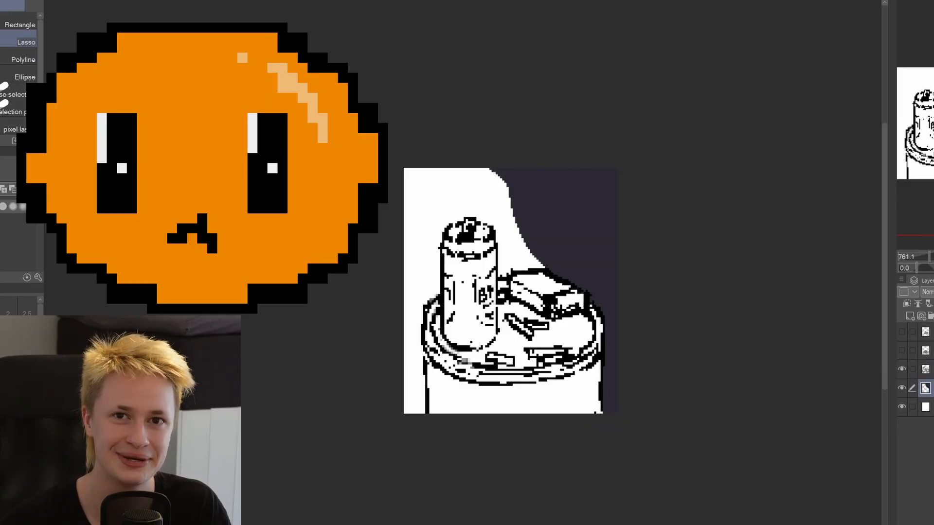
mouse_move(549, 268)
mouse_down()
mouse_move(441, 293)
mouse_move(549, 268)
mouse_up()
key(alt+Delete)
drag(424, 395, 418, 414)
key(alt+Delete)
key(ctrl+d)
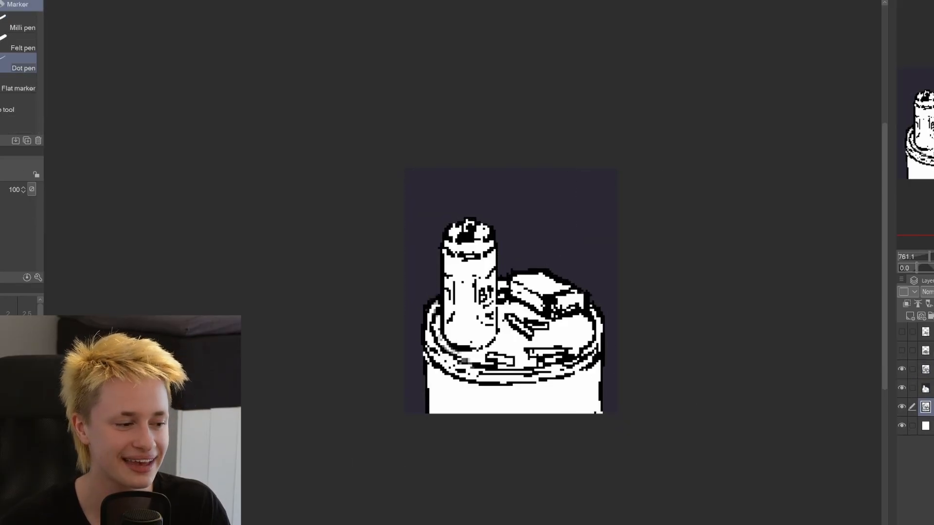
key(alt+bracketright)
key(alt+bracketright)
key(alt+bracketleft)
key(ctrl+shift+n)
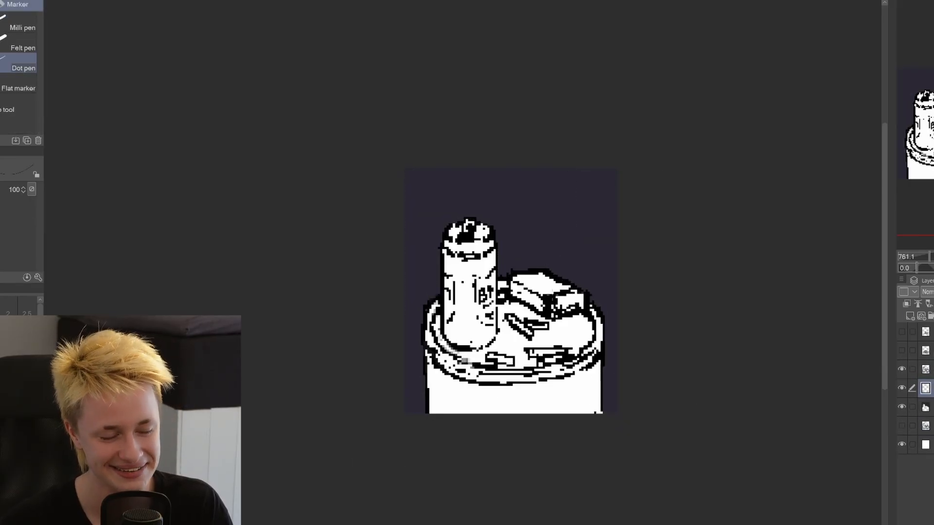
key(ctrl+z)
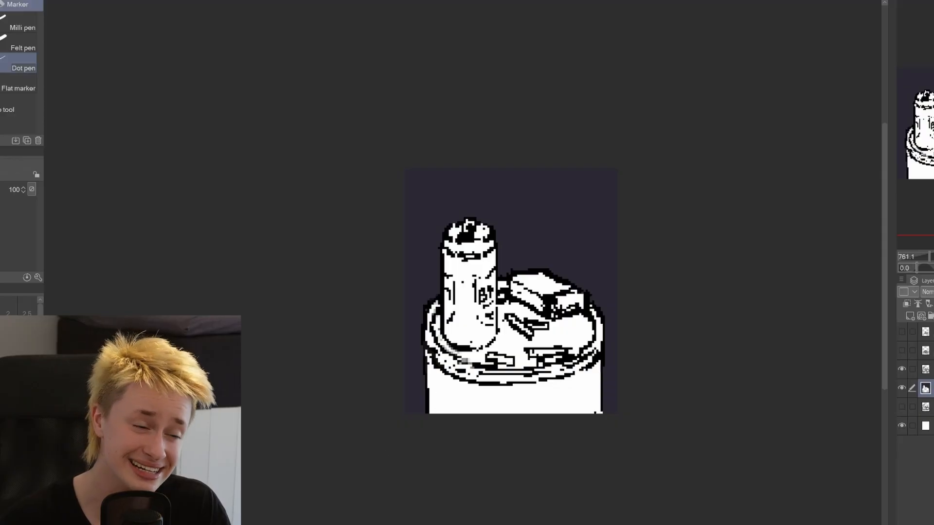
Add a layer above the background and fill the lassoed bin wall and lid with purplish greys.
mouse_move(432, 302)
mouse_down()
mouse_move(442, 358)
mouse_move(428, 437)
mouse_up()
key(ctrl+z)
key(ctrl+z)
key(m)
key(ctrl+shift+n)
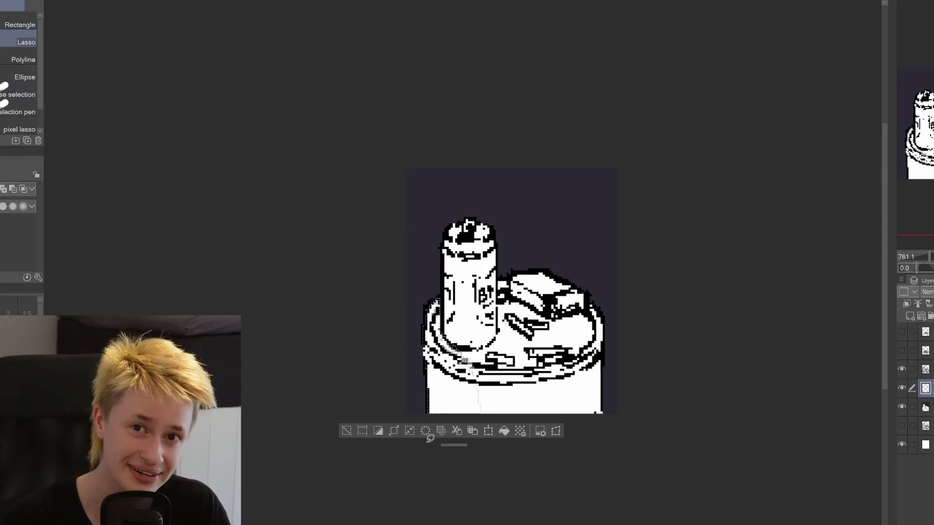
key(alt+Delete)
mouse_move(455, 346)
mouse_down()
mouse_move(607, 351)
mouse_move(464, 360)
mouse_up()
key(alt+Delete)
Paint the cigarette butts white with a small white highlight on the lid, and touch up the bin's edges.
key(p)
drag(510, 319, 530, 334)
drag(491, 358, 511, 362)
drag(533, 353, 562, 356)
drag(438, 331, 442, 340)
drag(460, 357, 474, 360)
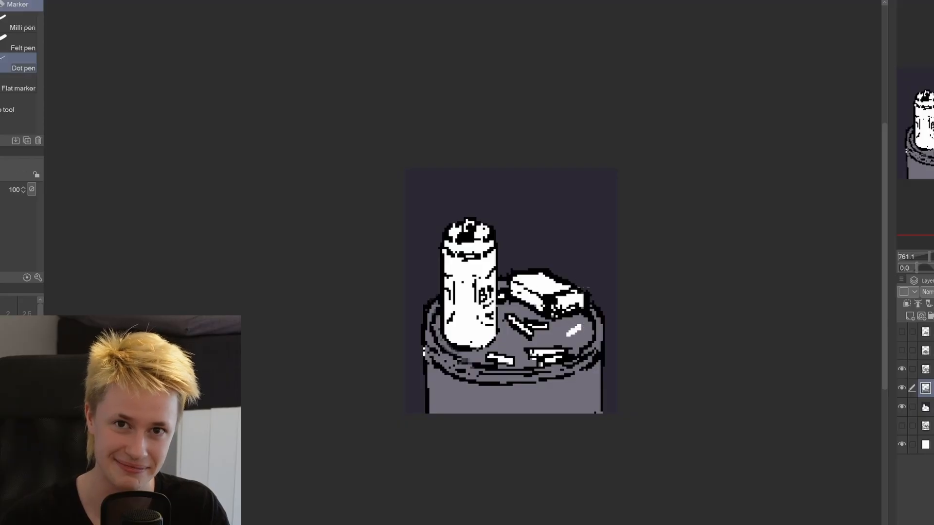
key(alt+])
key(alt+[)
key(alt+[)
scroll(610, 298, down, 1)
alt+click(433, 302)
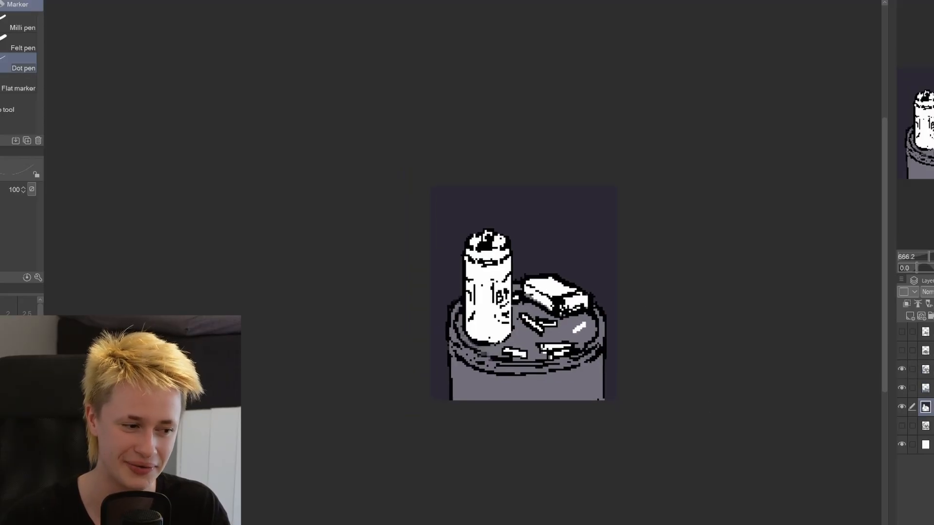
Add a new layer above the bin colours and fill the lassoed can with mustard gold.
key(alt+])
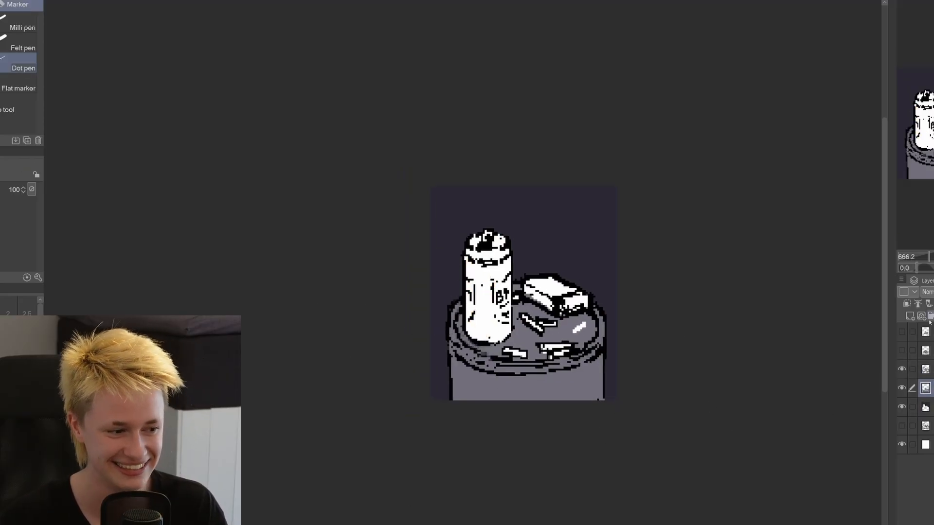
scroll(530, 219, up, 2)
key(ctrl+shift+n)
key(g)
key(m)
mouse_move(482, 229)
mouse_down()
mouse_move(501, 336)
mouse_move(486, 228)
mouse_up()
key(alt+Delete)
key(ctrl+d)
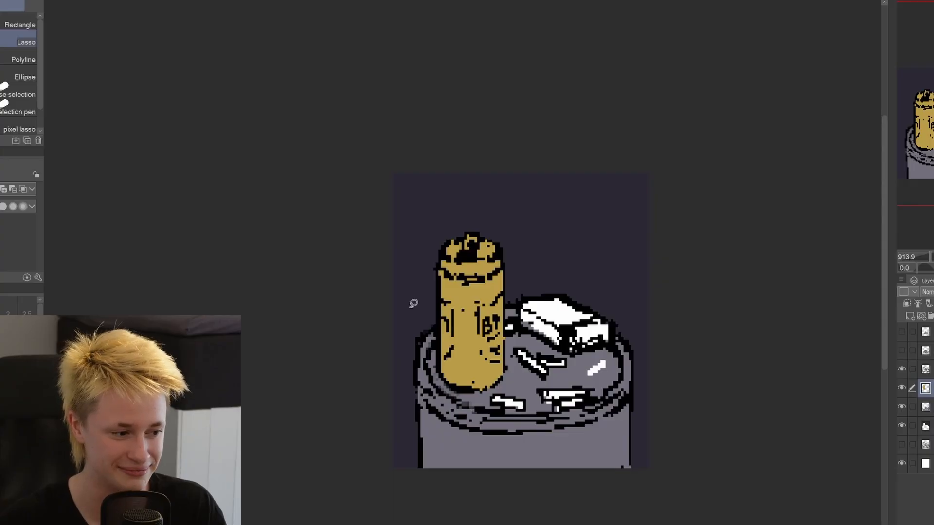
Shade the sides of the cigarette pack blue and fill the lassoed pack with light blue.
key(ctrl+d)
mouse_move(548, 319)
mouse_down()
mouse_move(559, 311)
mouse_move(523, 333)
mouse_move(603, 343)
mouse_up()
key(p)
key(m)
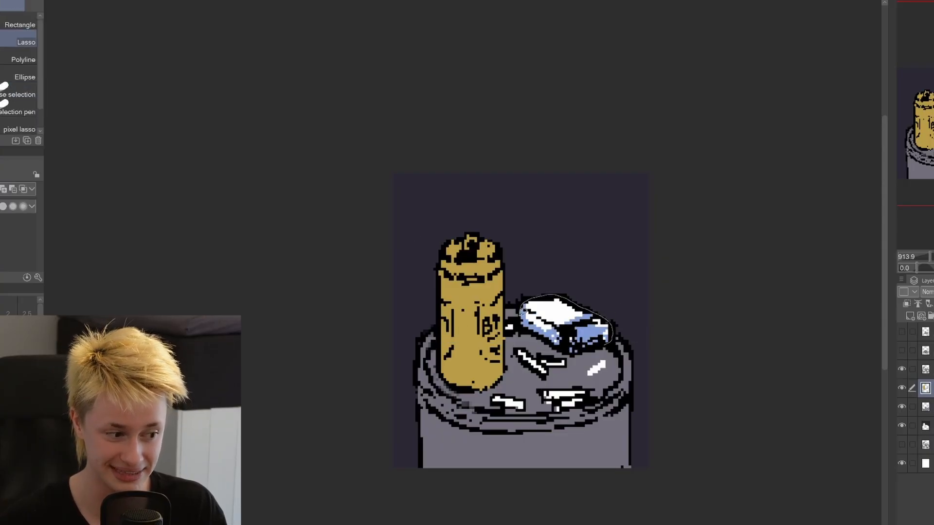
drag(521, 304, 611, 341)
key(alt+Delete)
key(ctrl+d)
key(p)
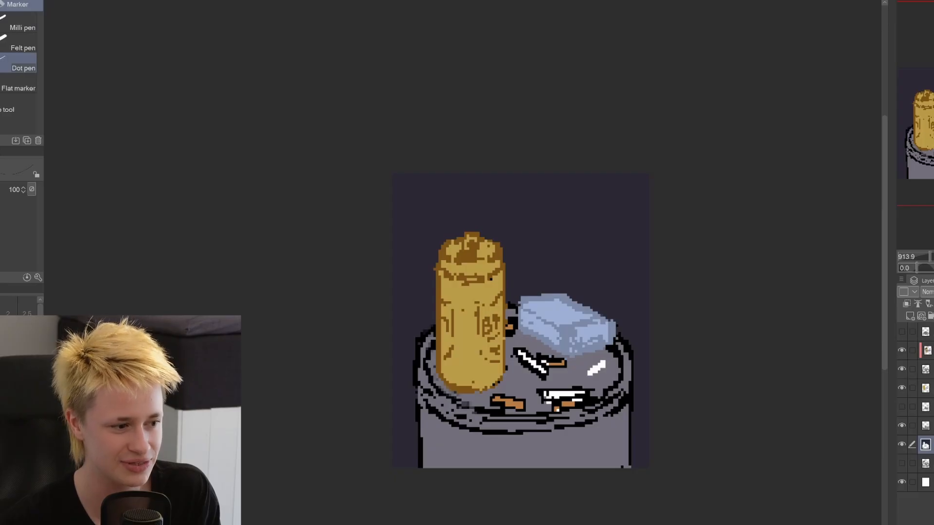
Try a near-black fill for the background in place of the dark purple.
click(925, 351)
click(925, 445)
key(g)
click(638, 284)
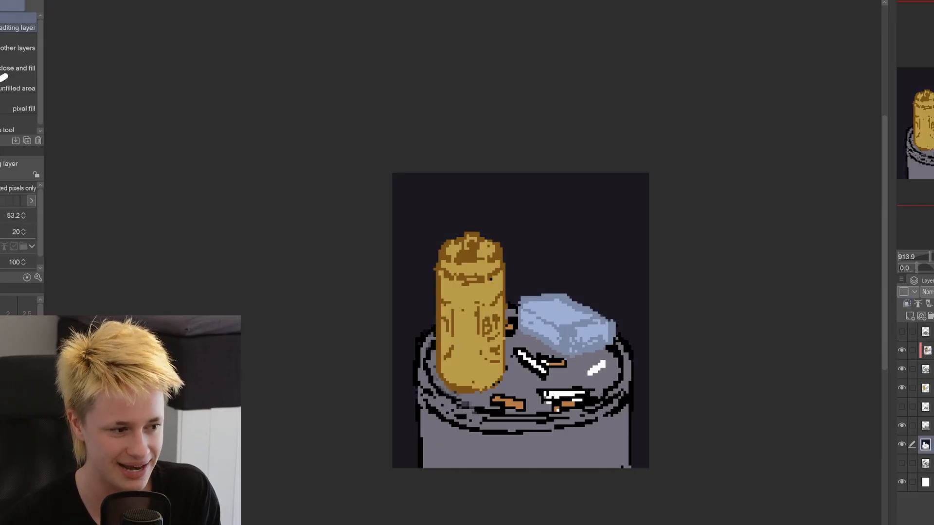
key(ctrl+z)
key(ctrl+y)
key(ctrl+z)
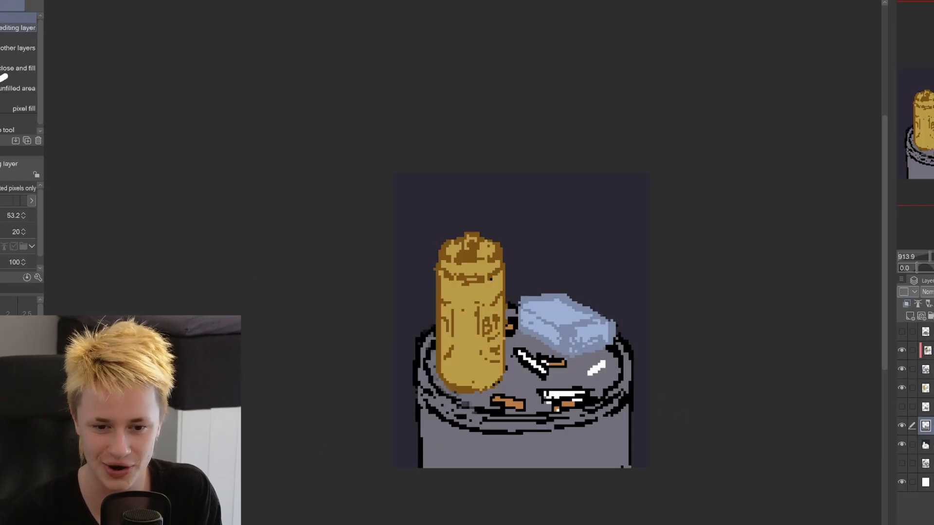
Compare the drawing with and without the coloured line overlay, delete that overlay layer and add an empty layer in its place.
click(926, 350)
key(m)
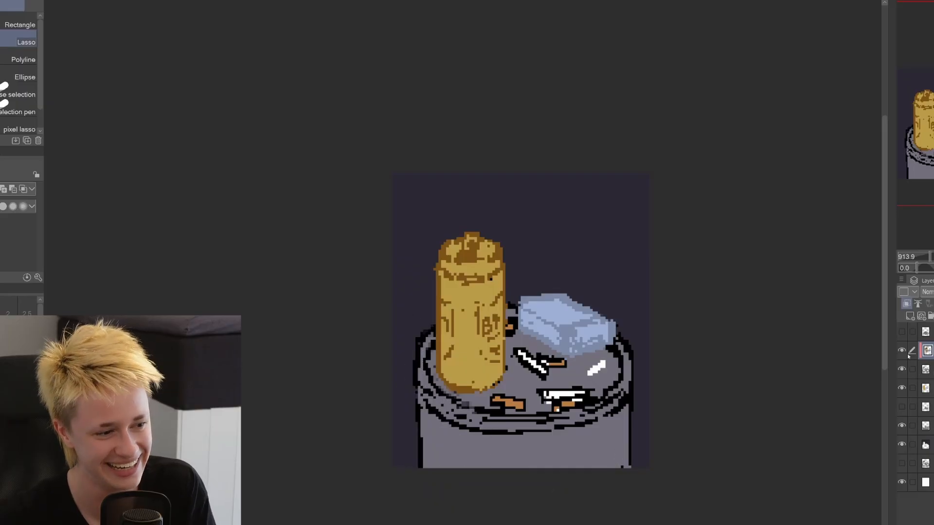
click(902, 351)
click(902, 350)
click(902, 351)
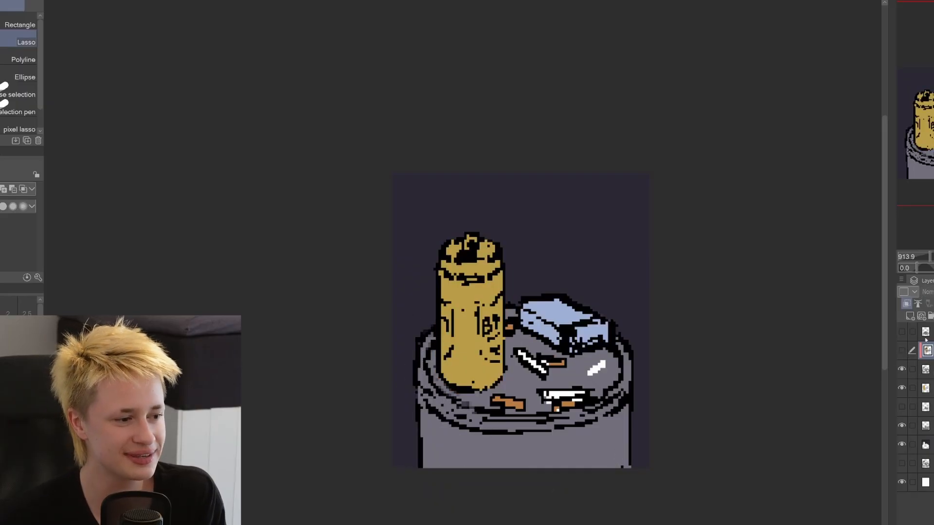
key(Delete)
click(909, 315)
Check the reference layer and paint gold and brown shading over the can's lid and neck on the new layer.
click(901, 332)
click(901, 331)
key(p)
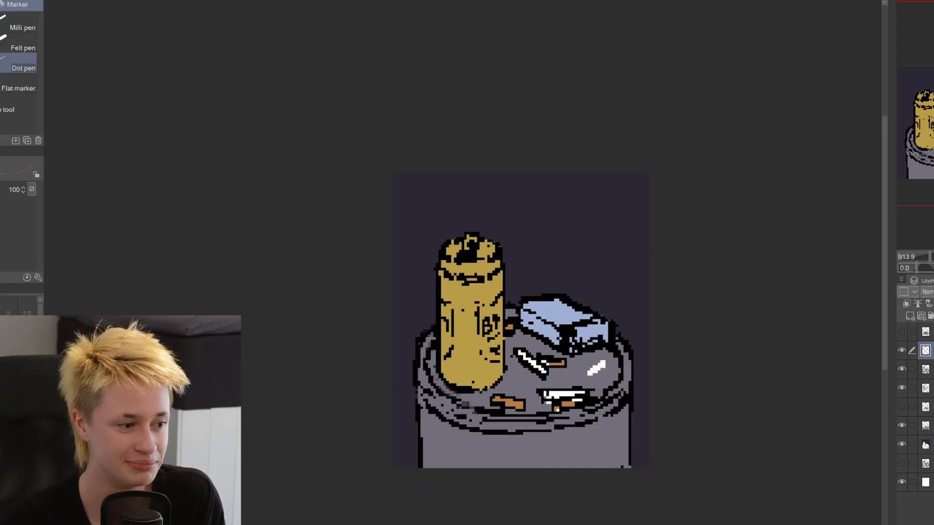
mouse_move(495, 267)
mouse_down()
mouse_move(483, 249)
mouse_move(455, 275)
mouse_move(443, 265)
mouse_up()
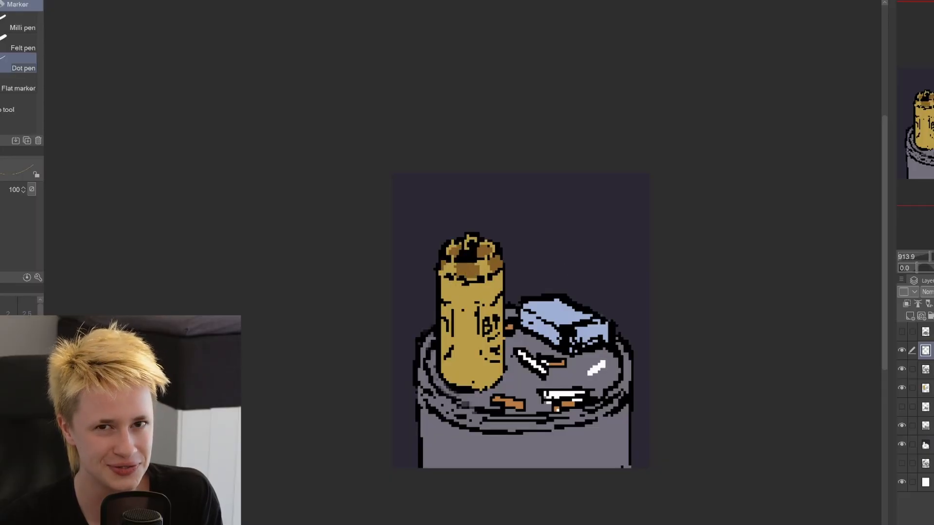
alt+click(463, 270)
alt+click(463, 270)
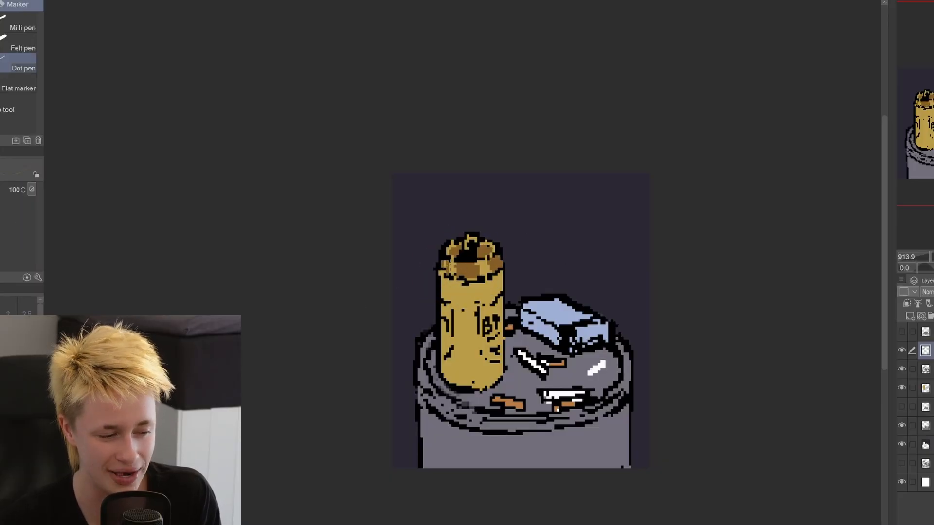
drag(440, 278, 501, 277)
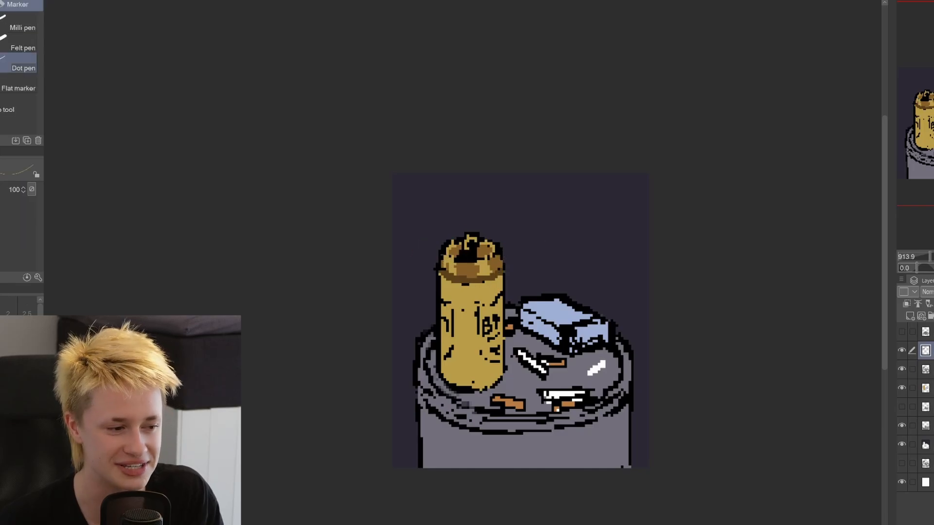
Paint over the lid's black outlines in gold and brown, and fill the background up to the can's top edge.
alt+click(477, 244)
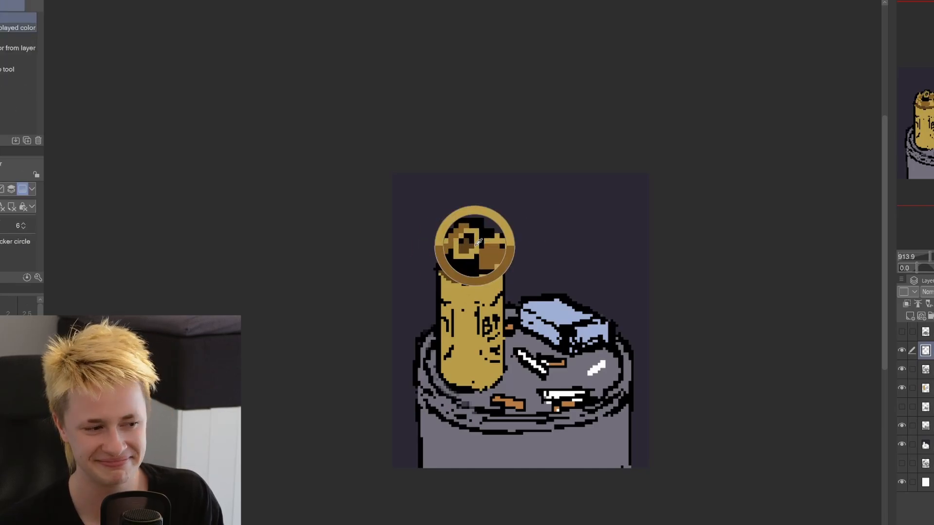
ctrl+shift+click(491, 238)
mouse_move(485, 236)
mouse_down()
mouse_move(441, 256)
mouse_move(501, 260)
mouse_up()
key(m)
drag(565, 176, 479, 176)
key(alt+Delete)
key(p)
drag(457, 242, 441, 256)
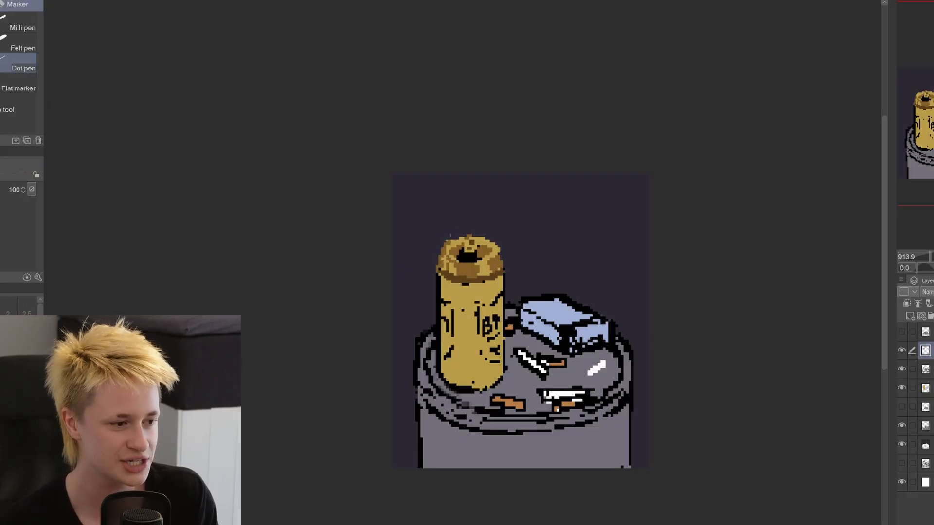
key(ctrl+z)
alt+click(451, 247)
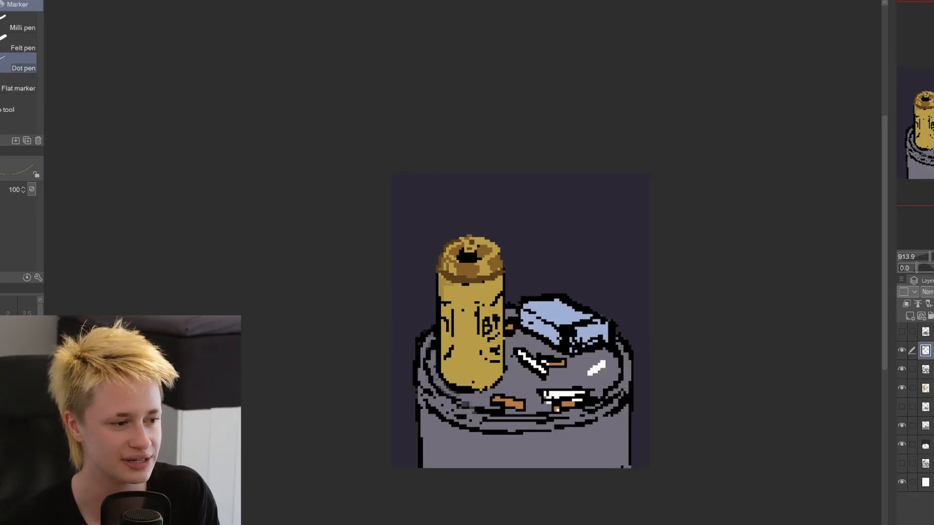
mouse_move(440, 292)
mouse_down()
mouse_move(502, 288)
mouse_move(453, 331)
mouse_up()
drag(466, 290, 466, 335)
key(ctrl+z)
key(ctrl+z)
key(ctrl+z)
Fill the can's body with a darker gold, leaving the label panels at both sides lighter.
alt+click(476, 371)
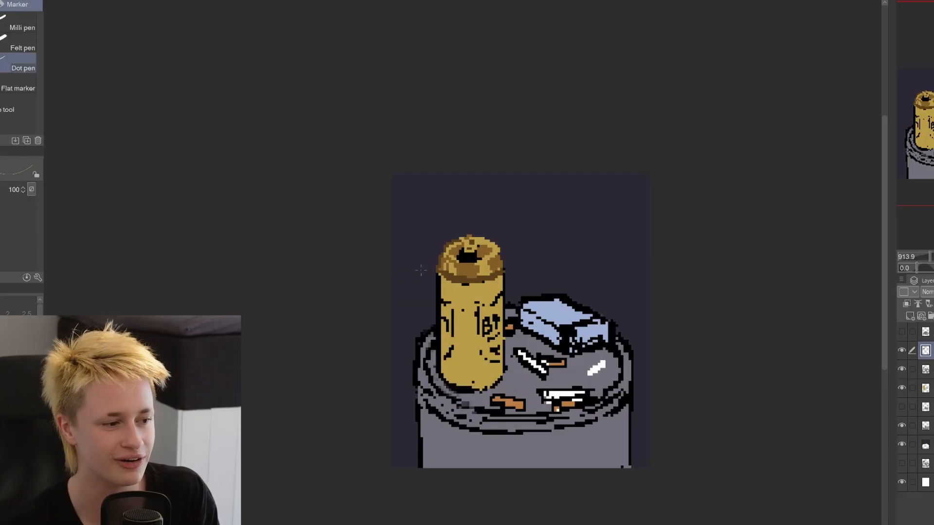
mouse_move(440, 292)
mouse_down()
mouse_move(499, 289)
mouse_move(496, 382)
mouse_up()
key(m)
key(alt+Delete)
key(ctrl+d)
key(p)
key(p)
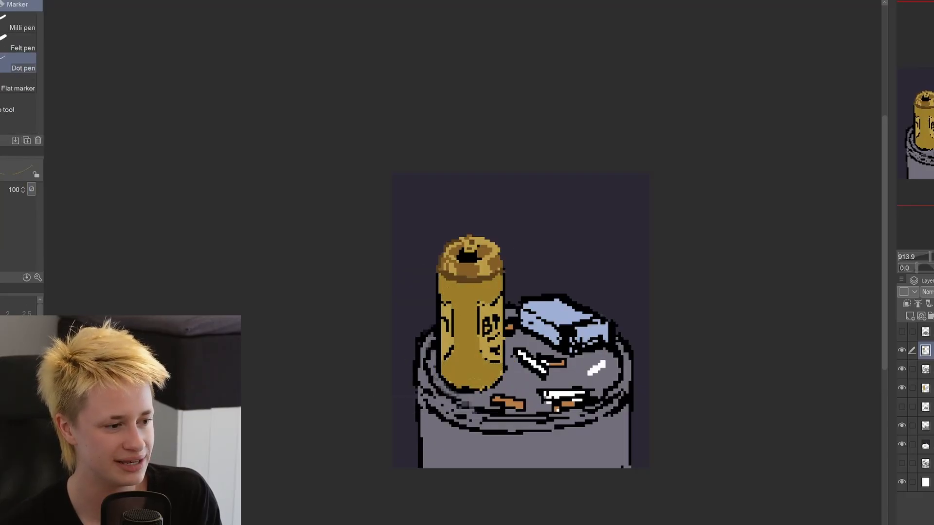
Refine the can's rim, opening and pull tab with light gold and brown pixels.
mouse_move(439, 277)
mouse_down()
mouse_move(502, 272)
mouse_move(440, 272)
mouse_up()
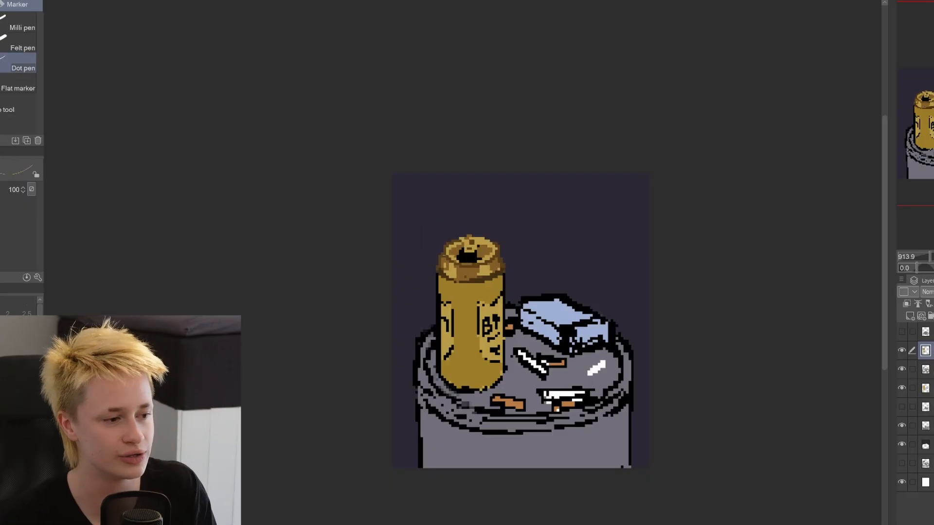
alt+click(447, 275)
alt+click(453, 261)
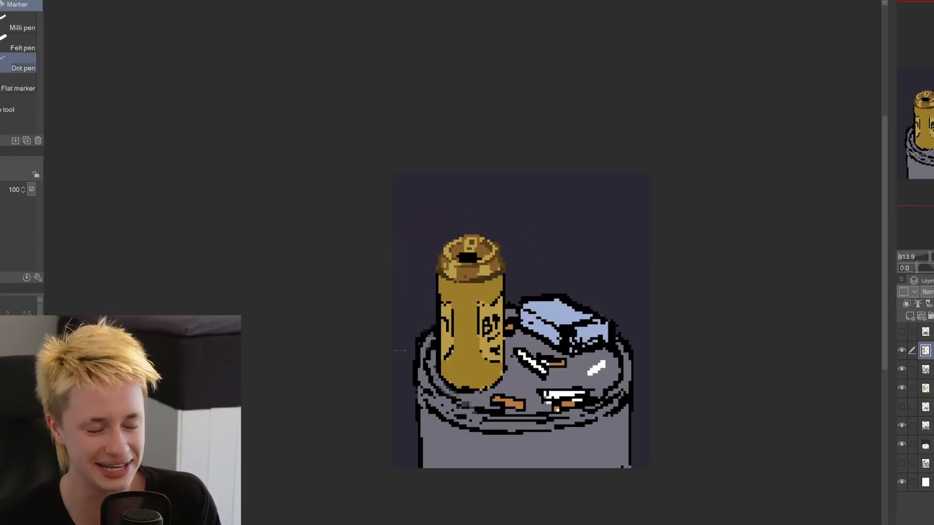
Shade the can's body in darker gold and add a bright yellow highlight to the neck.
alt+click(482, 267)
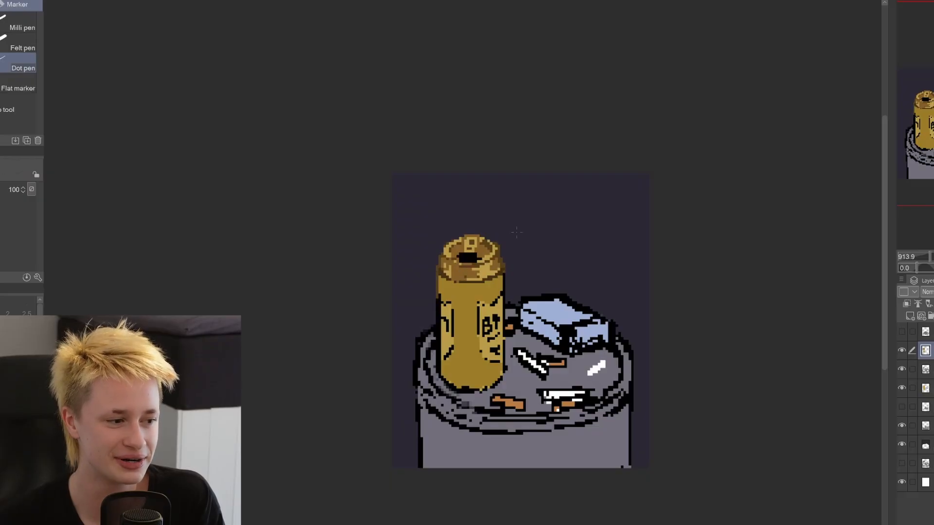
alt+click(444, 288)
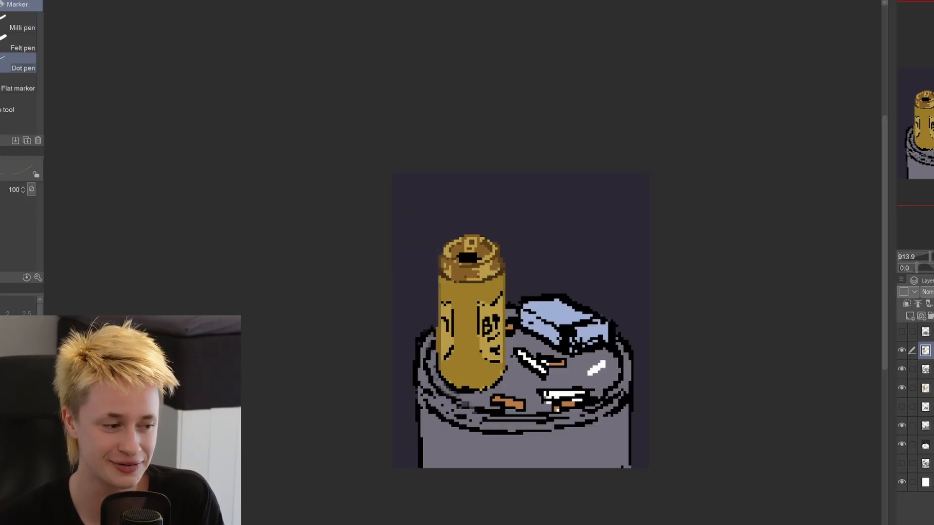
drag(468, 294, 467, 353)
mouse_move(481, 279)
mouse_down()
mouse_move(500, 287)
mouse_move(455, 287)
mouse_move(457, 360)
mouse_move(497, 364)
mouse_move(468, 387)
mouse_move(494, 384)
mouse_up()
alt+click(469, 264)
drag(486, 267, 489, 275)
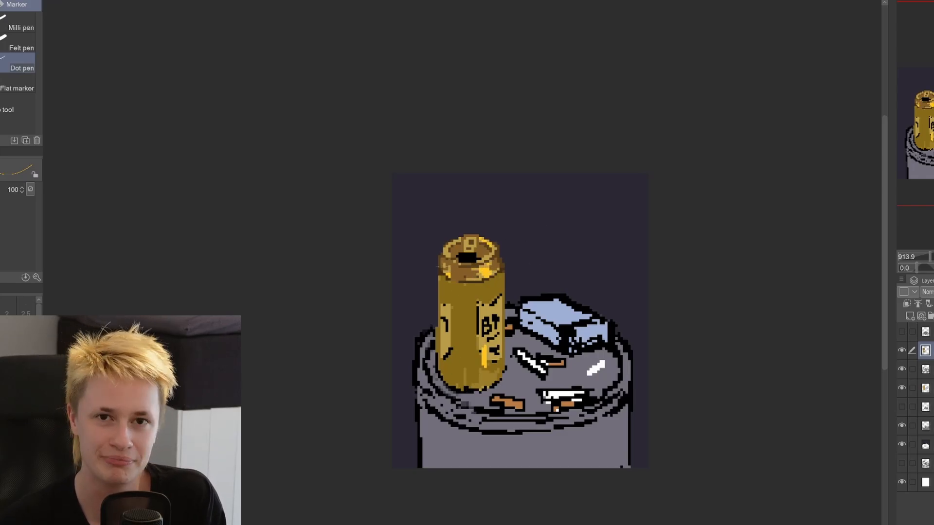
alt+click(474, 270)
drag(483, 355, 486, 385)
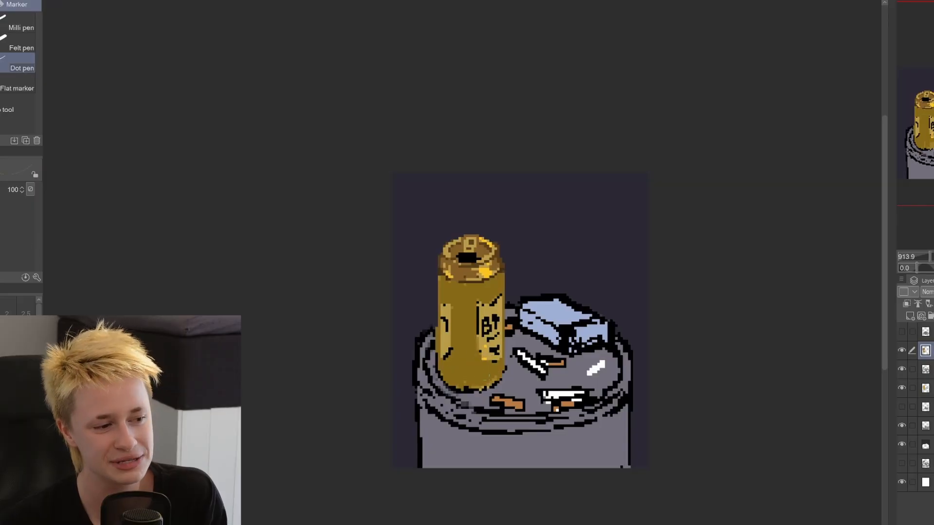
alt+click(481, 294)
drag(443, 285, 466, 385)
key(ctrl+z)
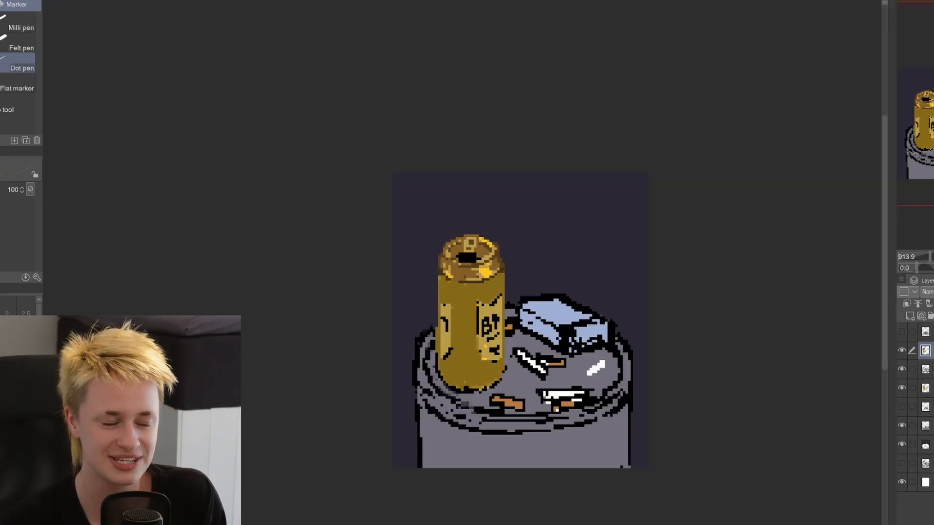
drag(448, 284, 467, 383)
drag(492, 284, 471, 355)
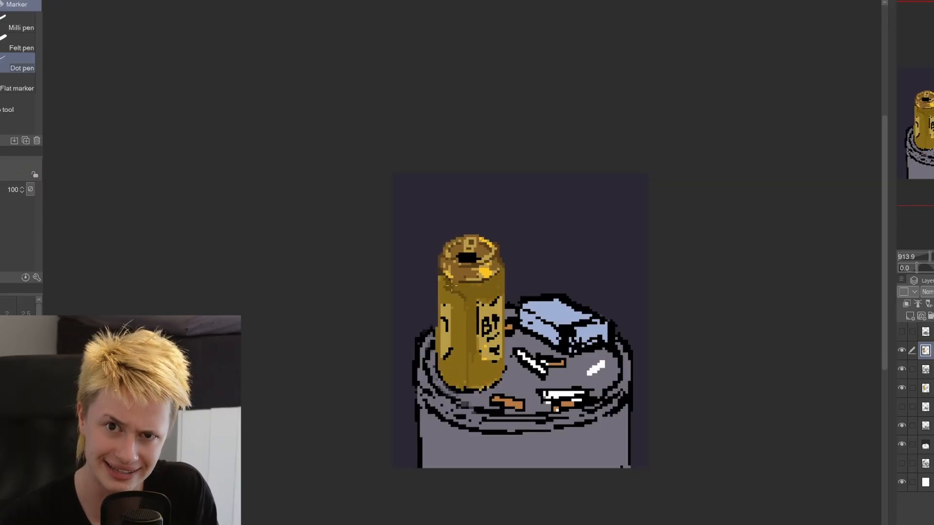
key(ctrl+z)
key(ctrl+z)
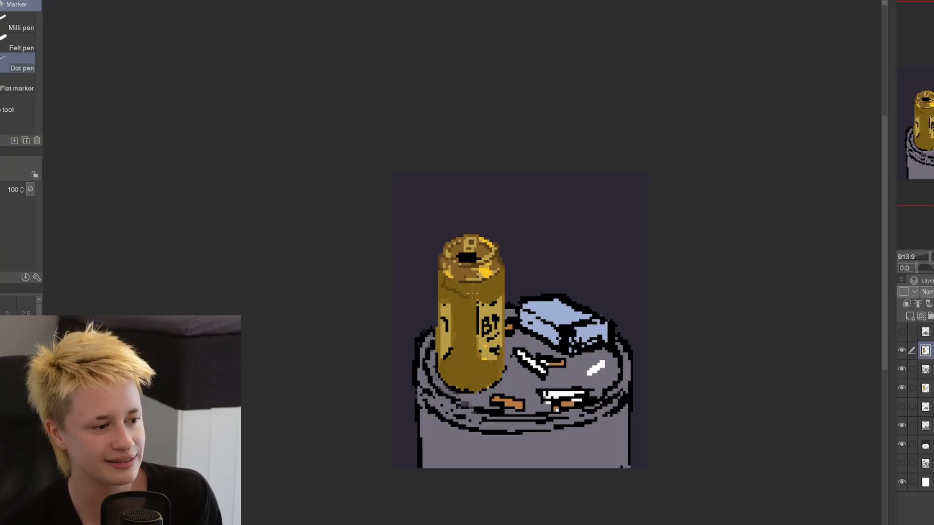
Darken the can's body in vertical gold bands and outline the right label panel in brown.
drag(460, 298, 471, 387)
drag(501, 353, 494, 374)
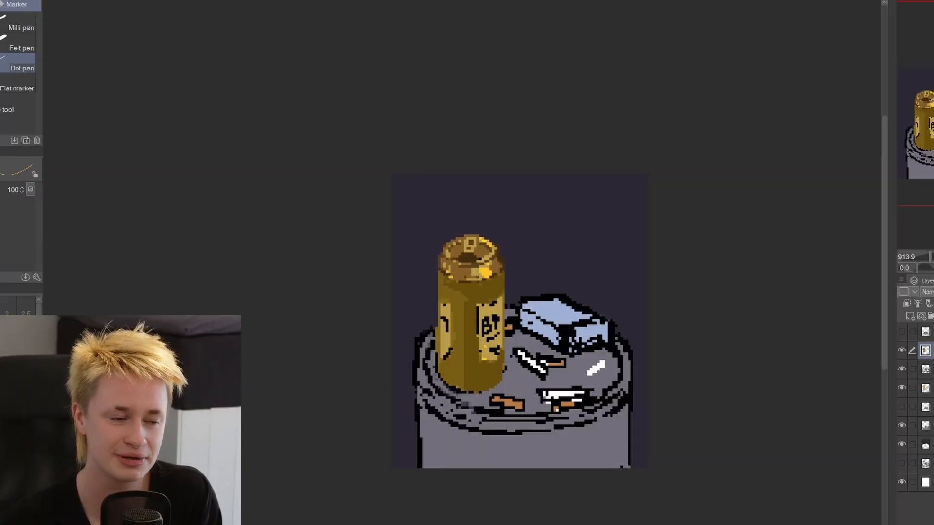
alt+click(497, 265)
drag(478, 309, 481, 359)
drag(481, 358, 505, 343)
drag(479, 307, 479, 359)
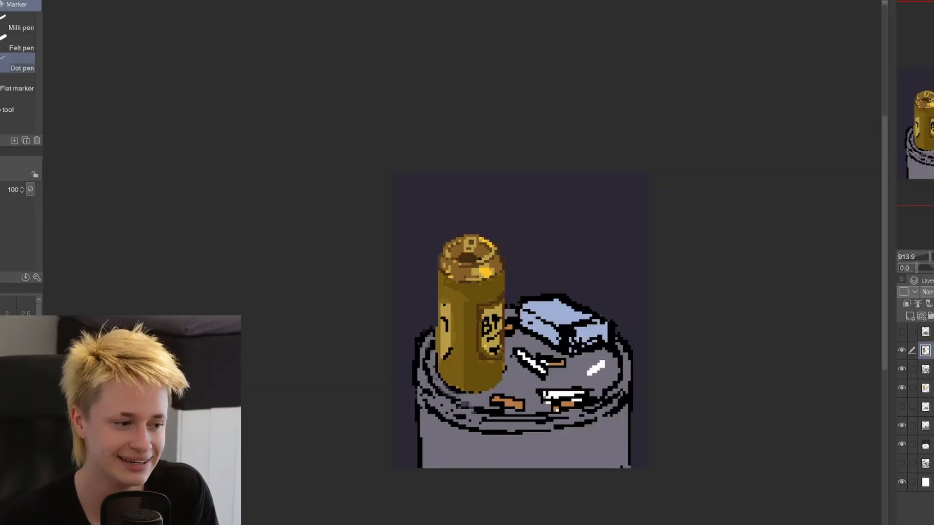
Paint both label panels brown over the black lettering, and replace the black outline at the can's base with gold.
mouse_move(484, 309)
mouse_down()
mouse_move(492, 354)
mouse_move(501, 309)
mouse_up()
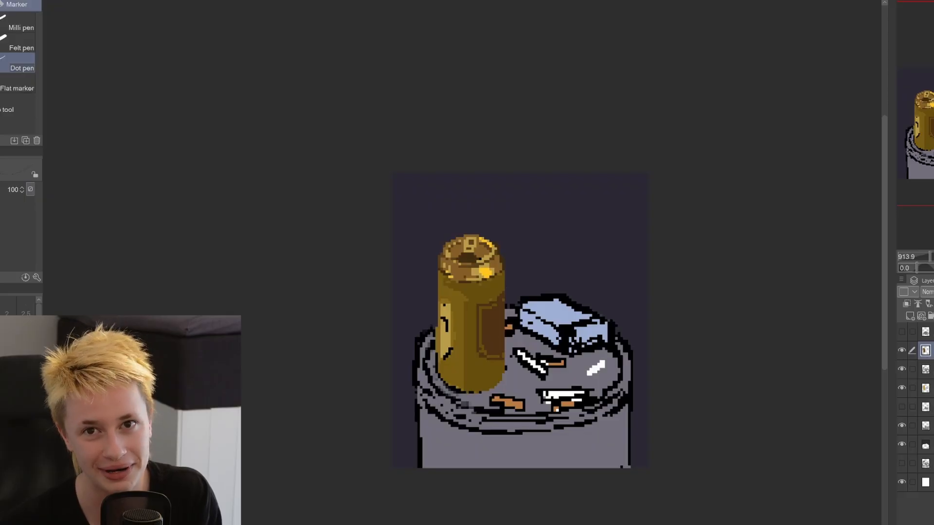
drag(444, 300, 446, 358)
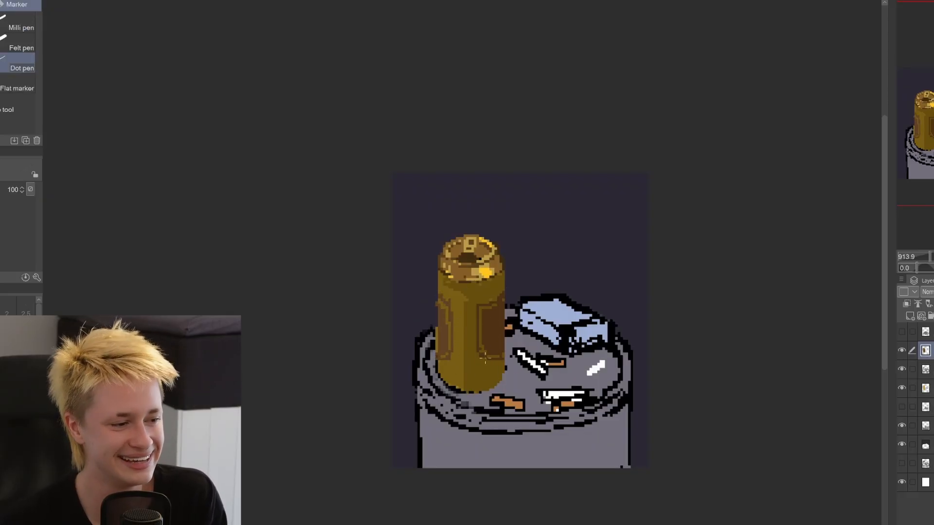
drag(464, 391, 444, 383)
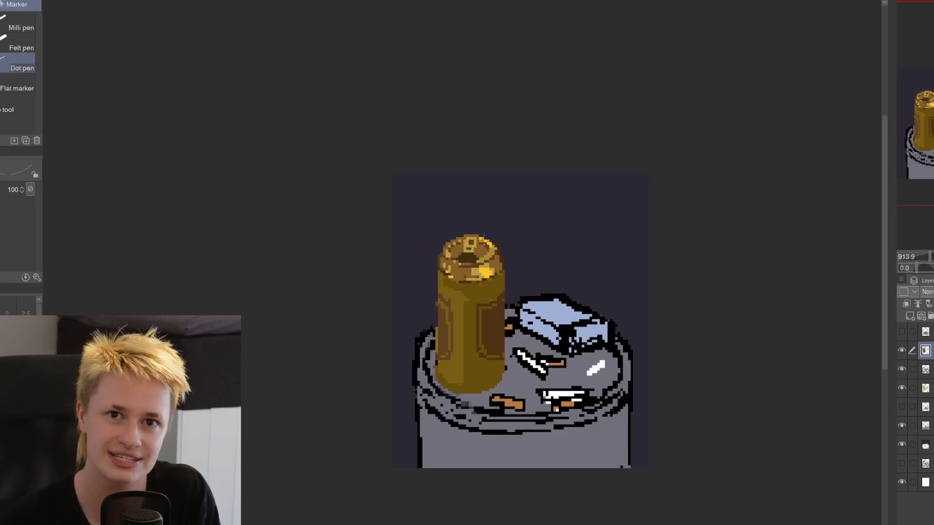
Undo the last strokes on the can's lid and neck.
key(ctrl+z)
key(ctrl+z)
key(ctrl+z)
key(ctrl+z)
key(ctrl+z)
key(ctrl+z)
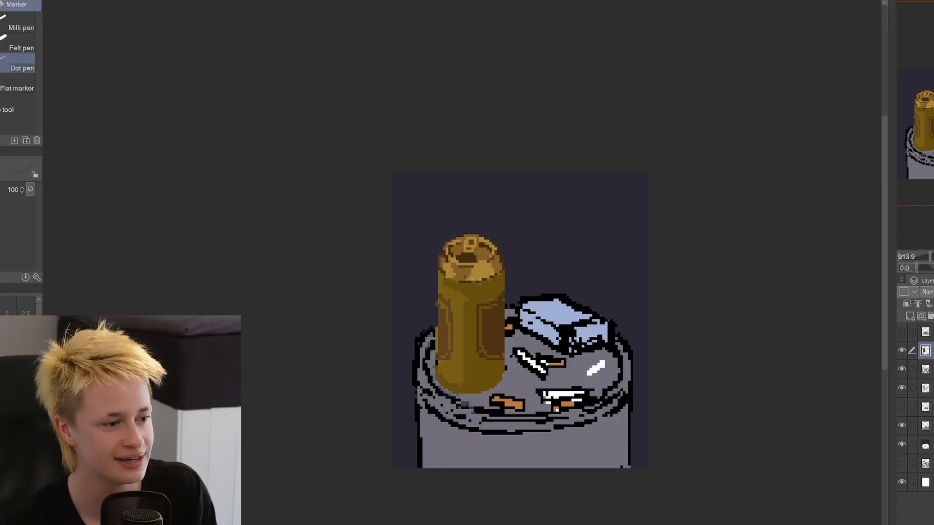
Repaint the lid, opening and pull tab with sampled golds and browns, adding bright yellow highlights on both sides of the neck.
alt+click(451, 252)
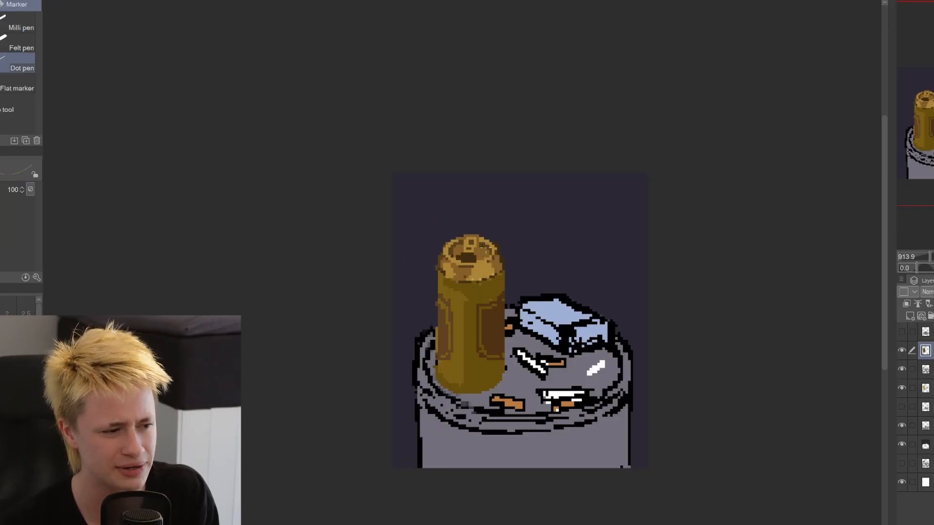
alt+click(457, 254)
alt+click(502, 245)
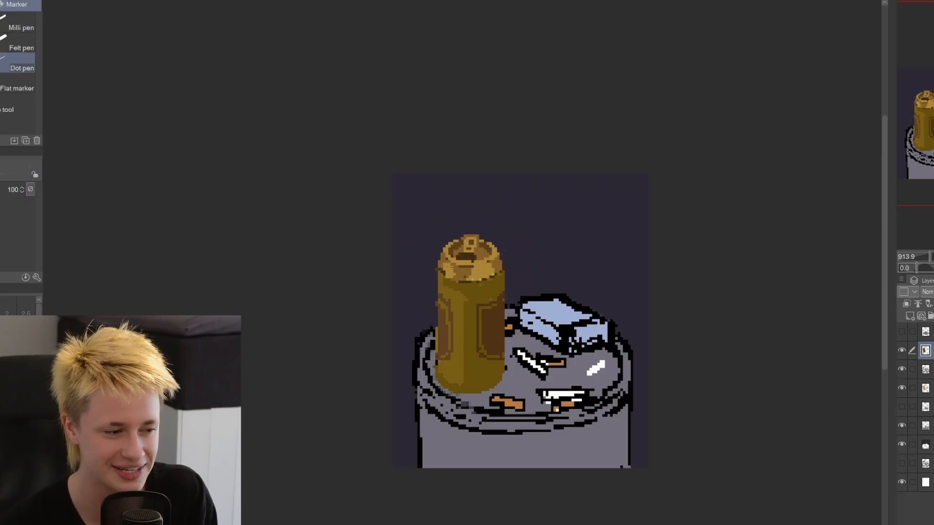
alt+click(495, 362)
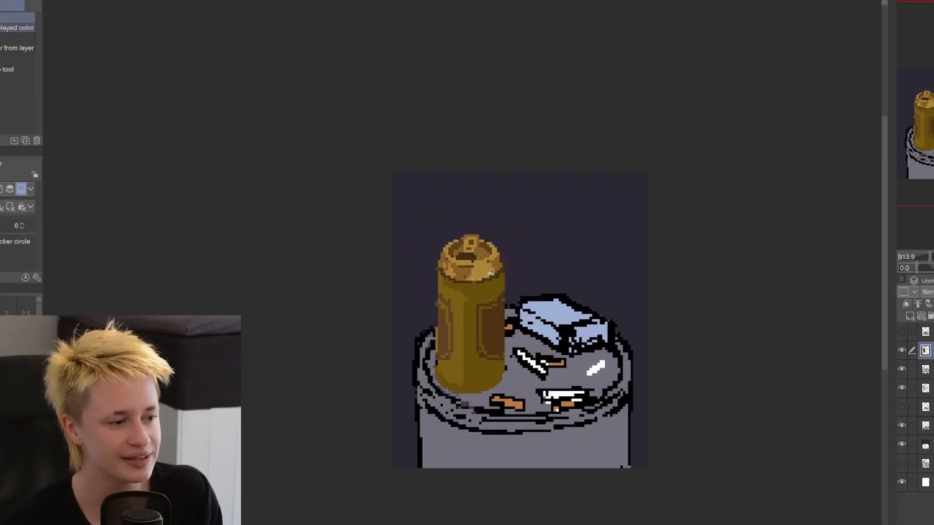
key(ctrl+z)
key(ctrl+z)
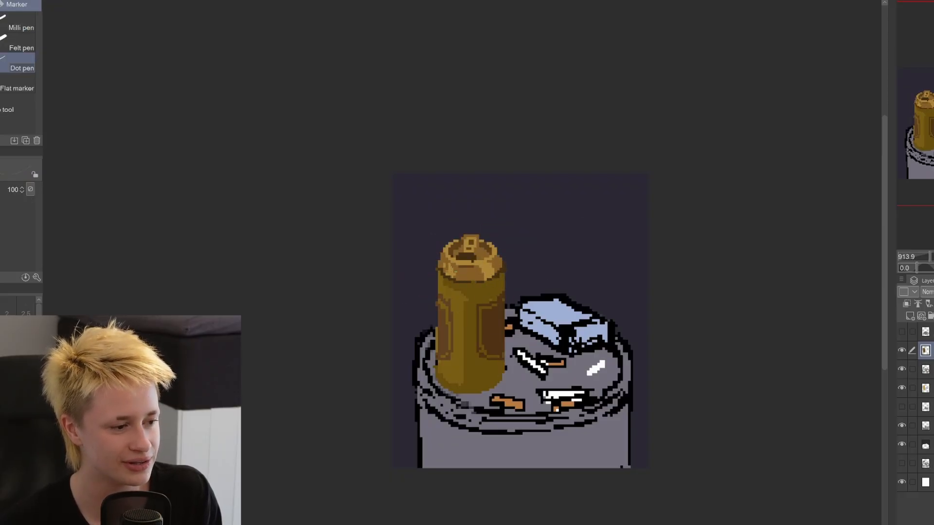
alt+click(455, 301)
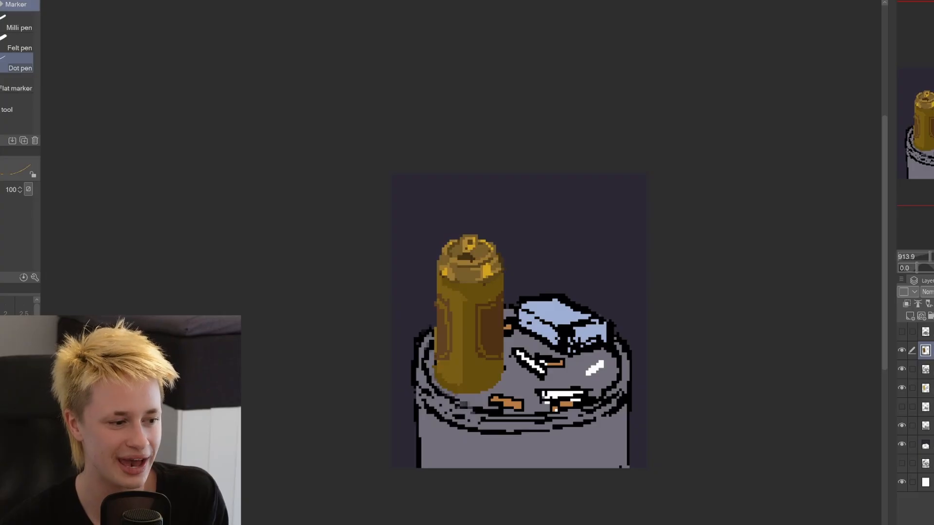
key(ctrl+z)
drag(479, 362, 476, 377)
key(ctrl+z)
key(ctrl+z)
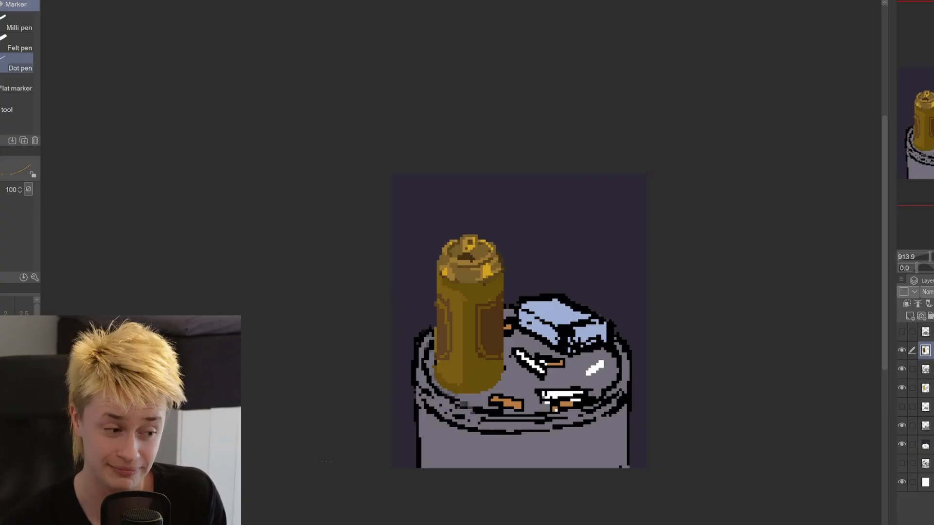
alt+click(463, 403)
key(ctrl+z)
mouse_move(441, 430)
mouse_down()
mouse_move(441, 467)
mouse_move(431, 466)
mouse_up()
key(ctrl+z)
key(m)
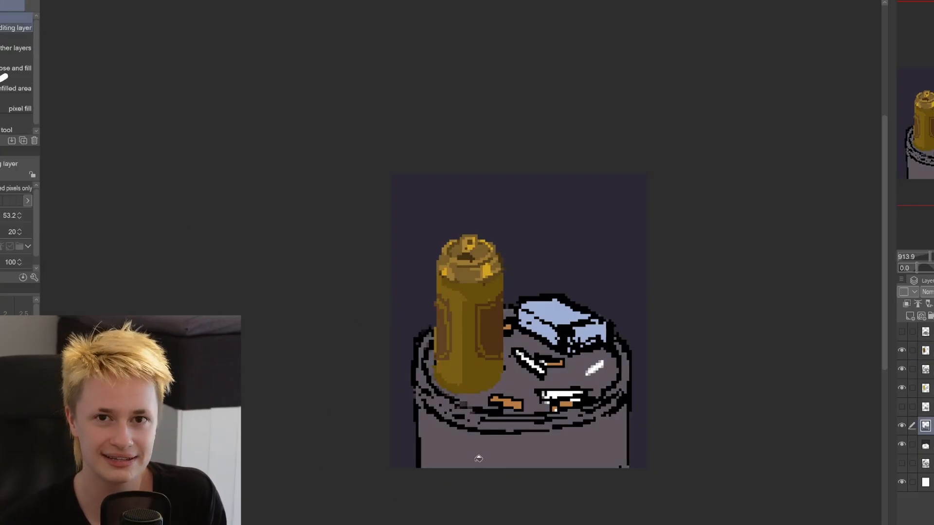
click(912, 444)
click(627, 219)
key(ctrl+z)
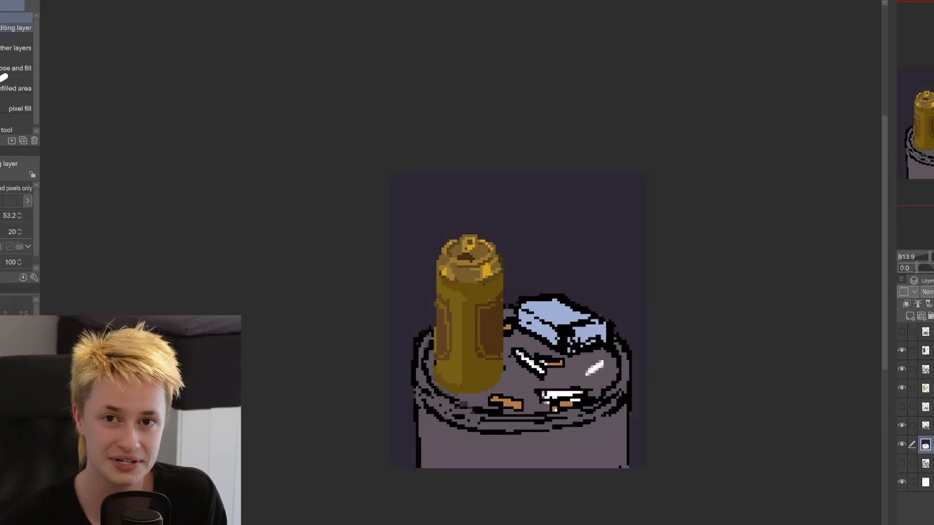
Recolour the bin in a darker purple-grey on its fill layer, comparing shades with undo and redo.
click(925, 425)
alt+click(561, 225)
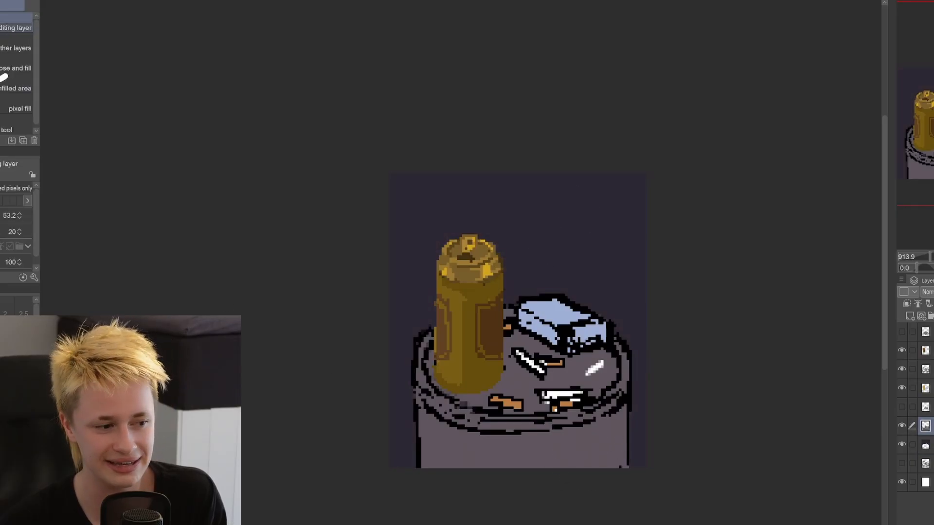
key(ctrl+z)
key(ctrl+y)
key(ctrl+z)
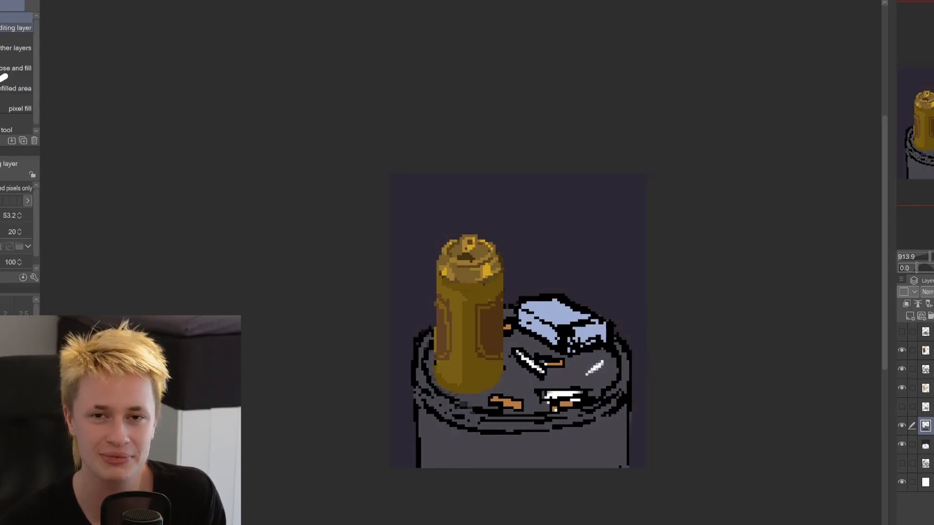
key(ctrl+y)
key(ctrl+y)
key(p)
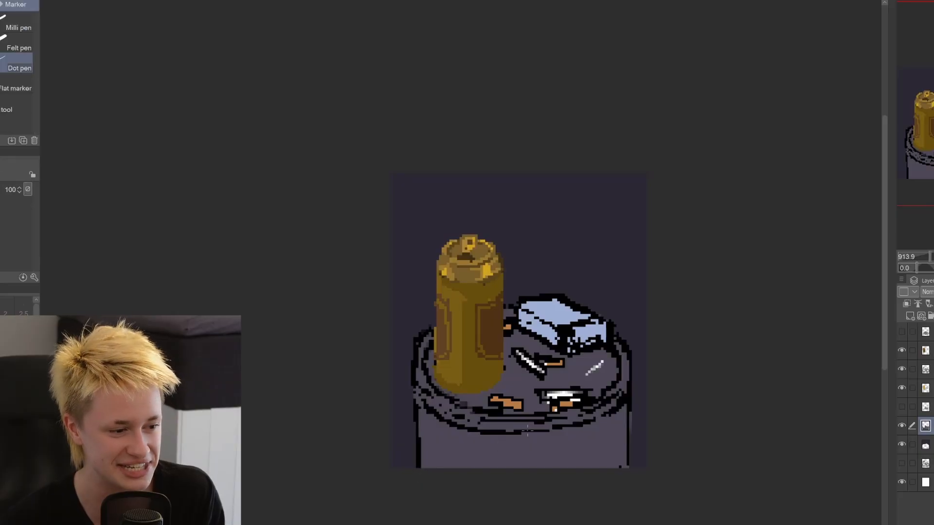
click(926, 350)
mouse_move(482, 433)
mouse_down()
mouse_move(496, 445)
mouse_move(489, 466)
mouse_up()
key(ctrl+z)
drag(491, 462, 549, 437)
key(ctrl+z)
key(ctrl+z)
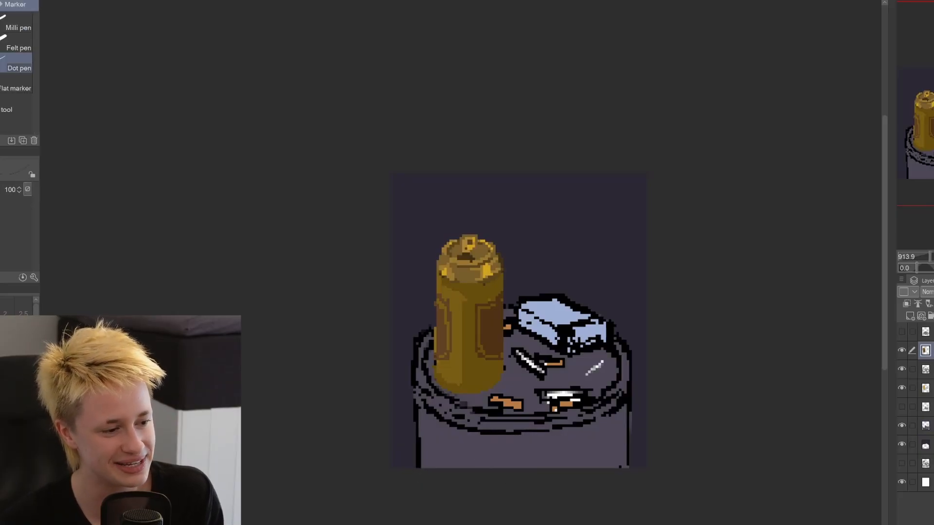
Select the right part of the bin's side wall and fill it with a darker grey.
key(m)
drag(481, 468, 629, 468)
click(608, 486)
key(ctrl+d)
key(ctrl+z)
key(ctrl+z)
mouse_move(604, 423)
mouse_down()
mouse_move(480, 428)
mouse_move(603, 419)
mouse_move(626, 470)
mouse_up()
key(alt+Delete)
Recolour the bin's top and the lit part of its side wall with muted grey fills.
key(p)
key(g)
click(925, 426)
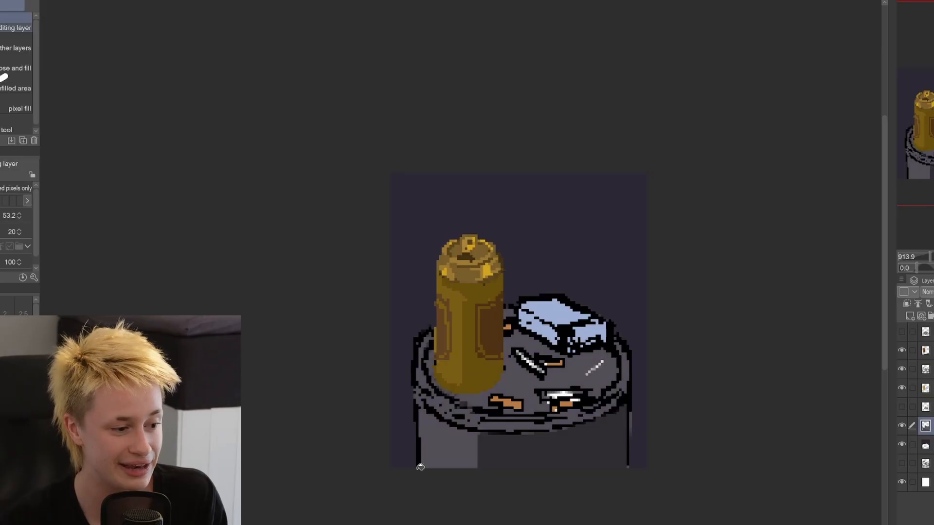
click(926, 350)
right_click(488, 337)
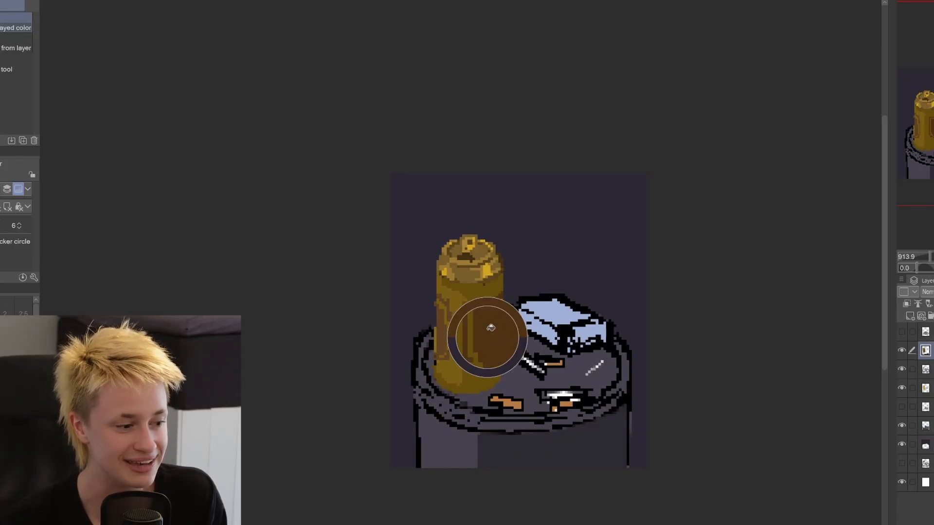
right_click(448, 442)
ctrl+shift+click(520, 459)
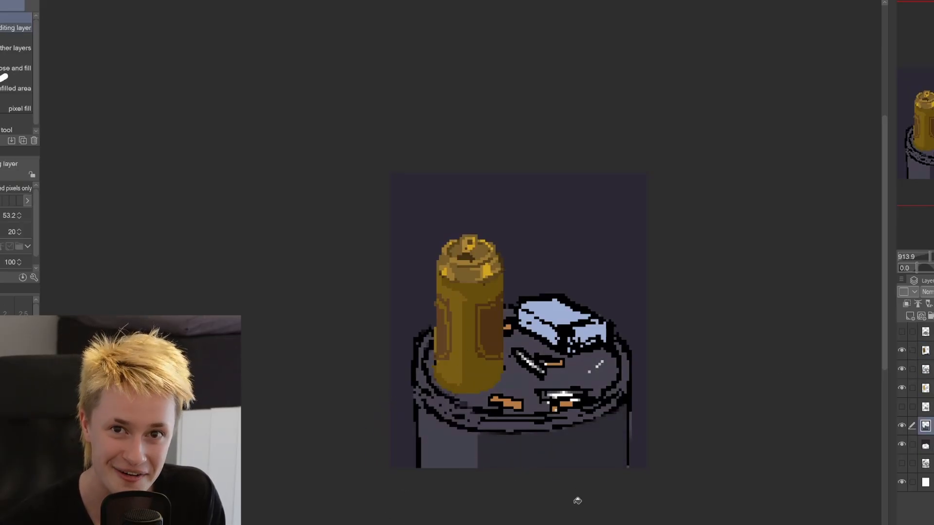
key(p)
ctrl+shift+click(444, 416)
drag(440, 398, 450, 404)
drag(440, 412, 452, 420)
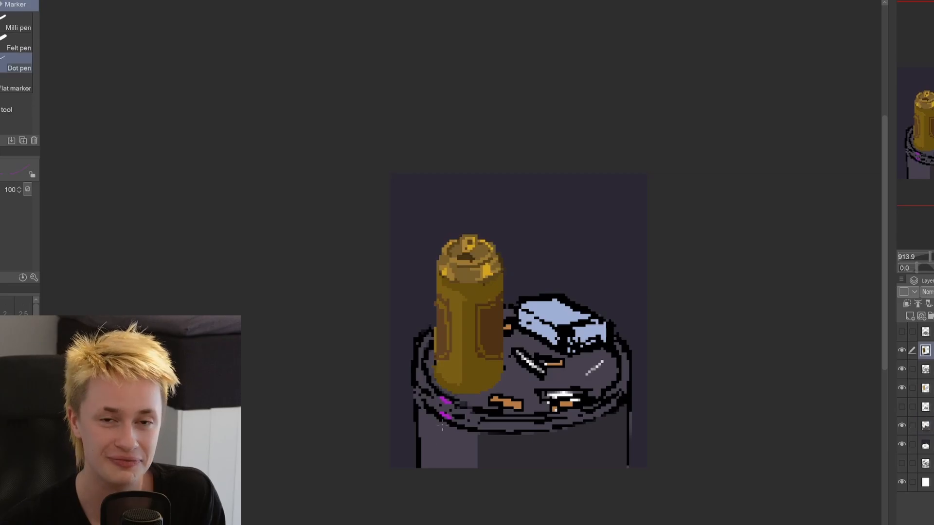
Fill the background layer with black.
key(g)
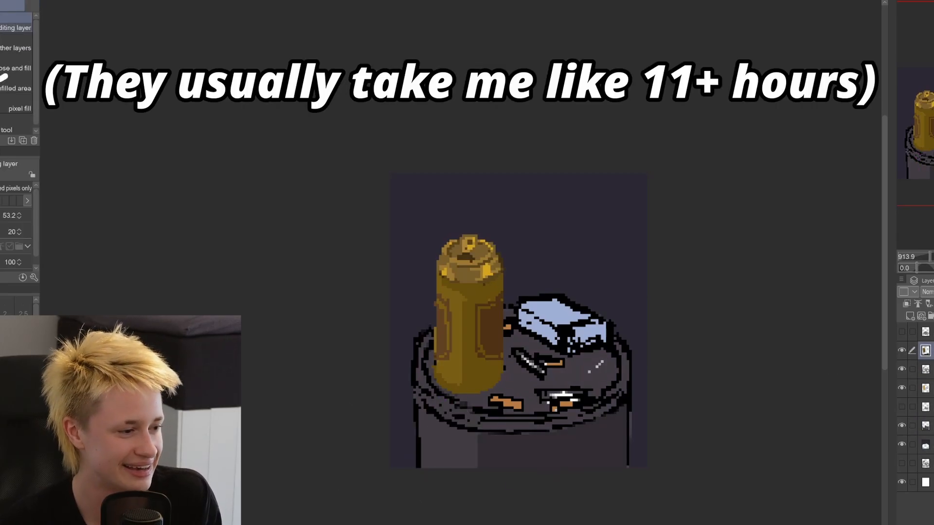
ctrl+shift+click(403, 204)
click(528, 266)
Clean up the bin's outline at the left and right ends of its rim.
key(p)
scroll(528, 266, up, 3)
mouse_move(473, 227)
mouse_down()
mouse_move(419, 207)
mouse_move(376, 249)
mouse_up()
scroll(398, 183, down, 2)
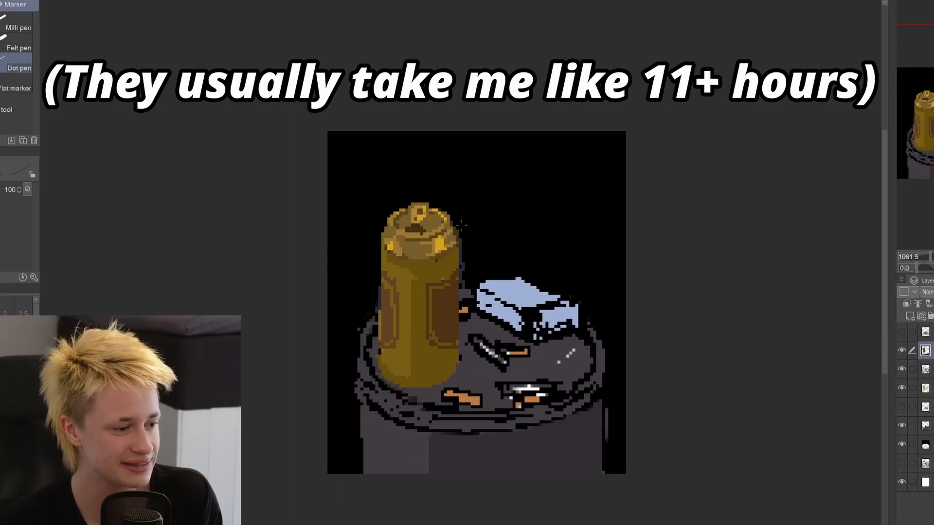
scroll(461, 225, up, 2)
scroll(345, 224, down, 1)
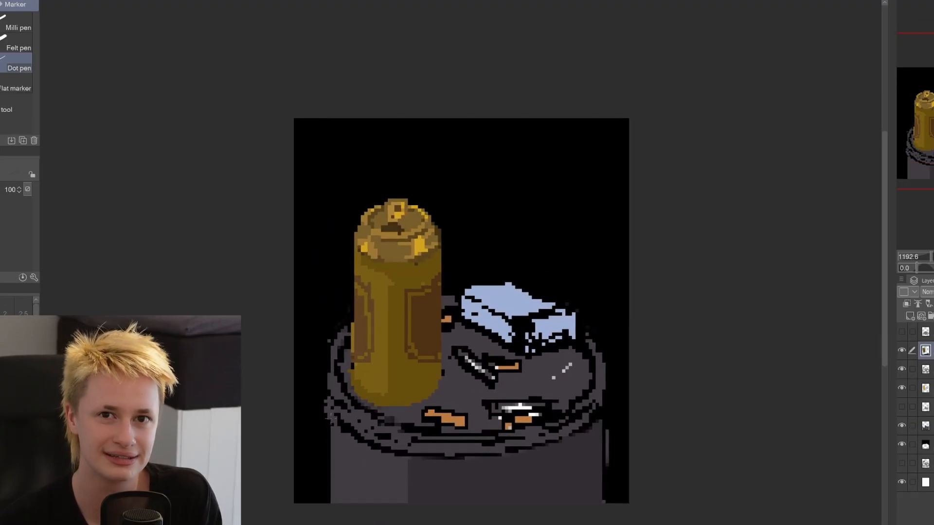
click(329, 423)
drag(604, 407, 604, 502)
key(ctrl+z)
drag(604, 411, 607, 373)
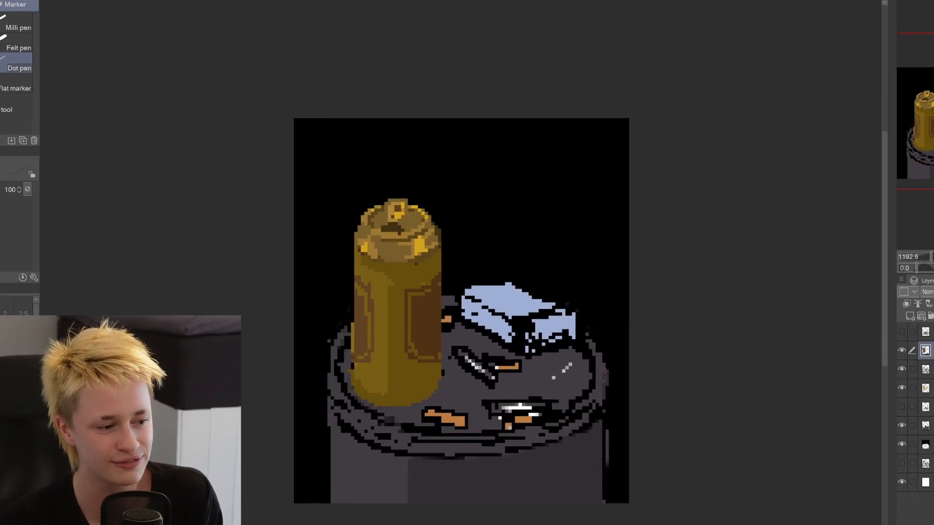
Paint a very dark purple shadow band down the right side of the bin's wall.
mouse_move(603, 411)
mouse_down()
mouse_move(603, 501)
mouse_move(591, 502)
mouse_up()
drag(605, 429, 605, 467)
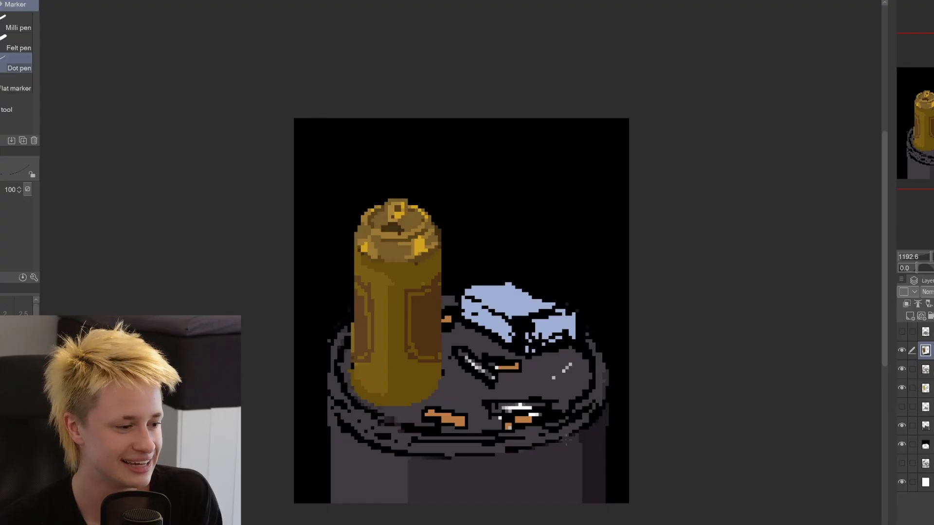
mouse_move(567, 502)
mouse_down()
mouse_move(582, 430)
mouse_move(566, 502)
mouse_up()
key(ctrl+z)
key(ctrl+z)
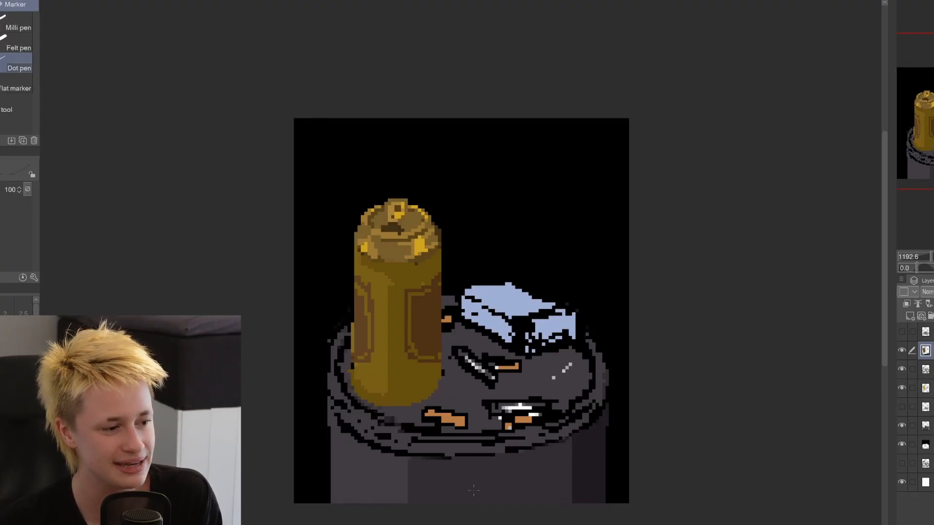
Paint a very dark purple block in the middle of the bin's wall and start thin dark vertical stripes beside it.
drag(413, 457, 413, 503)
drag(501, 457, 418, 502)
drag(467, 460, 498, 502)
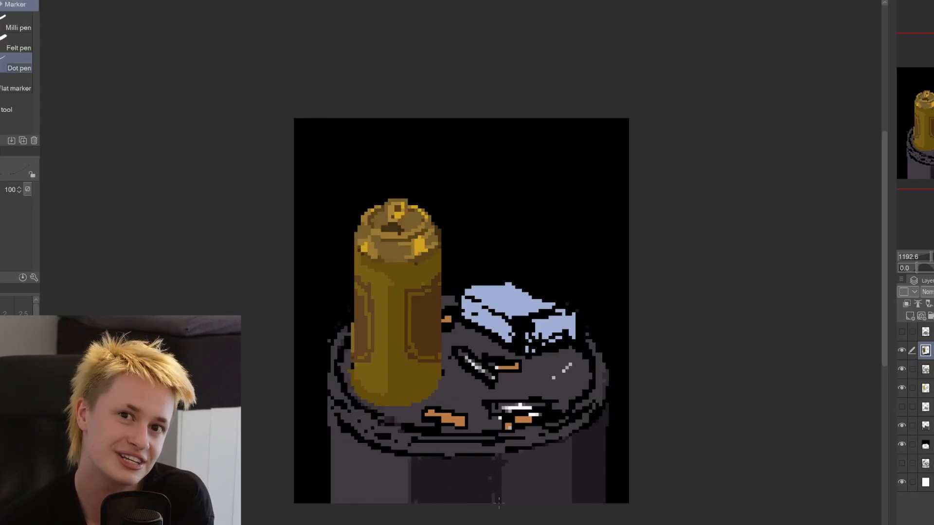
drag(517, 456, 516, 502)
drag(543, 450, 542, 502)
drag(559, 445, 559, 502)
alt+click(509, 482)
alt+click(482, 487)
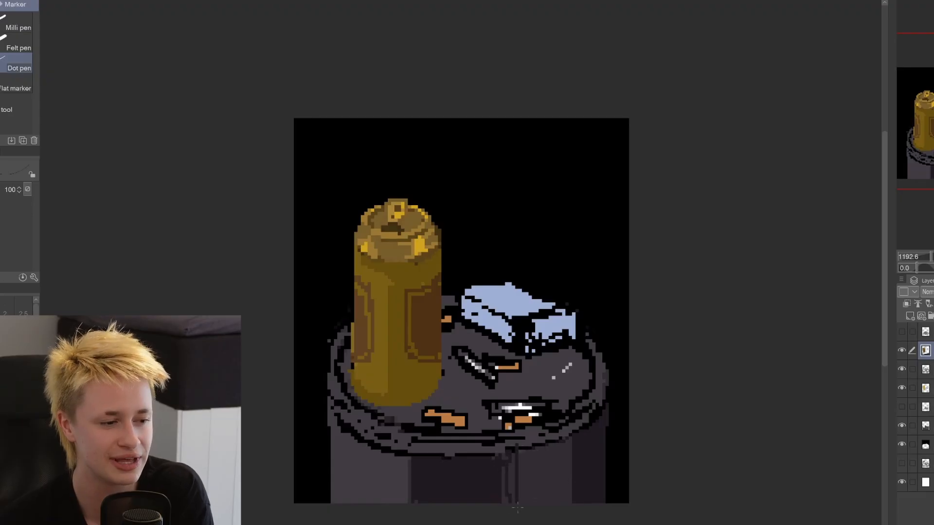
Add more thin dark vertical stripes across the wall between the middle block and the right shadow band.
drag(565, 441, 565, 502)
drag(529, 446, 529, 502)
mouse_move(552, 443)
mouse_down()
mouse_move(552, 502)
mouse_move(537, 502)
mouse_up()
drag(543, 445, 543, 502)
Fill the lit left section of the bin's wall with a darker grey.
alt+click(511, 481)
key(g)
click(369, 483)
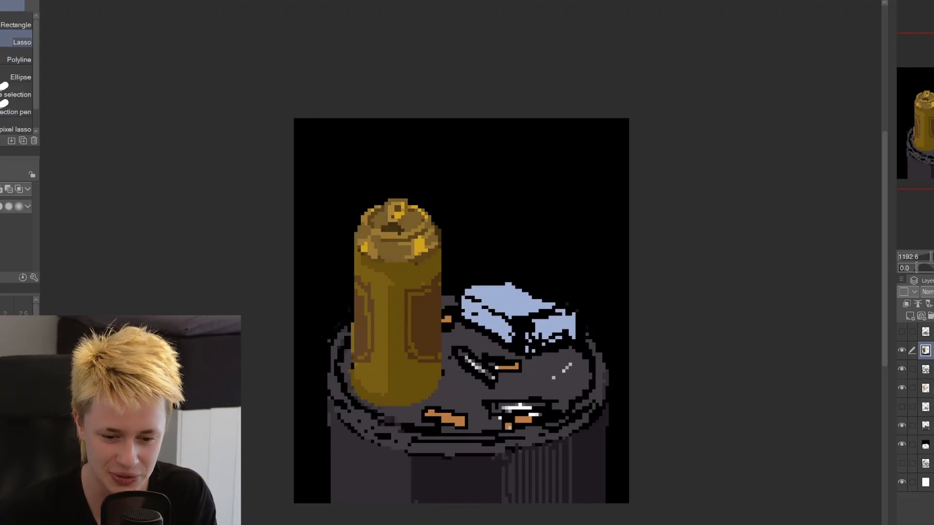
key(p)
alt+click(314, 446)
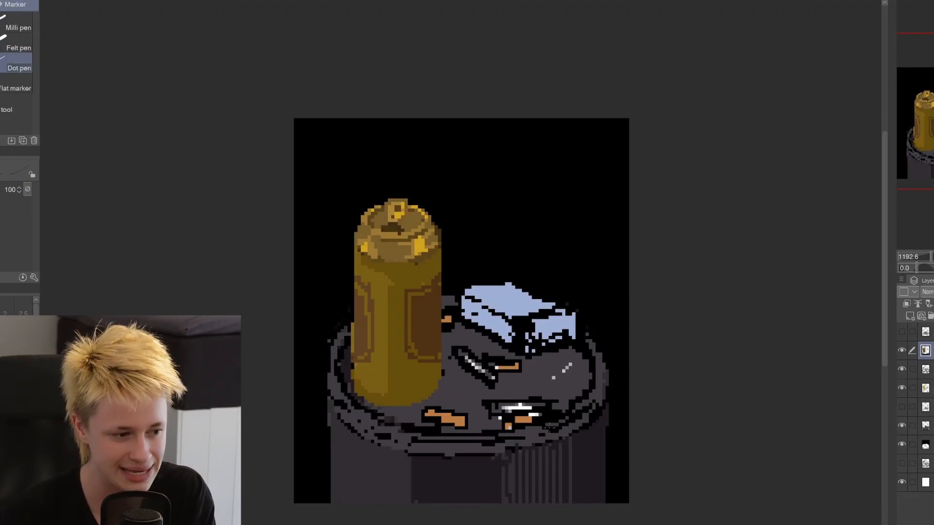
Repaint the bin's left wall section in a lighter purple-grey and cover the dark middle block with mid grey.
alt+click(379, 474)
mouse_move(343, 419)
mouse_down()
mouse_move(343, 502)
mouse_move(375, 456)
mouse_move(399, 456)
mouse_up()
drag(334, 430, 333, 501)
mouse_move(356, 447)
mouse_down()
mouse_move(344, 463)
mouse_move(408, 501)
mouse_up()
alt+click(409, 464)
mouse_move(409, 467)
mouse_down()
mouse_move(408, 502)
mouse_move(506, 498)
mouse_up()
Add dark vertical lines around the wall's middle section and tidy the wall's edge beneath the rim.
key(m)
mouse_move(431, 474)
mouse_down()
mouse_move(510, 453)
mouse_move(431, 474)
mouse_up()
key(p)
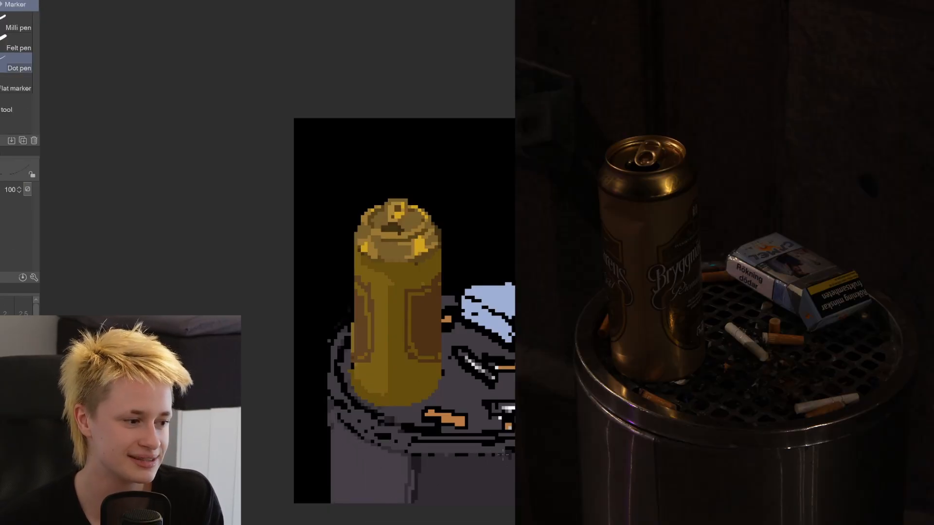
drag(503, 455, 504, 502)
drag(493, 457, 494, 502)
drag(412, 451, 501, 452)
mouse_move(435, 458)
mouse_down()
mouse_move(462, 458)
mouse_move(409, 502)
mouse_up()
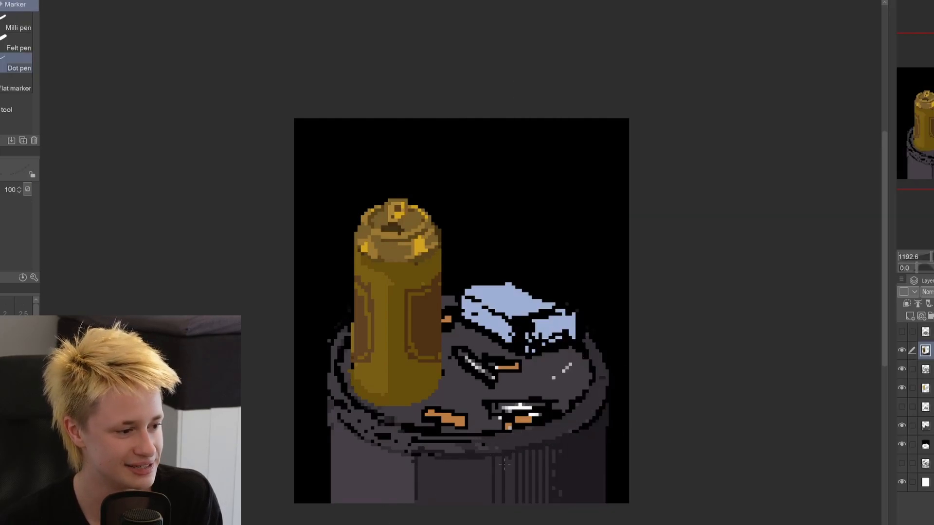
Paint light purple-grey highlights along the left side and front right of the bin's rim.
drag(333, 394, 398, 439)
drag(329, 362, 336, 393)
drag(359, 421, 400, 436)
drag(563, 423, 515, 440)
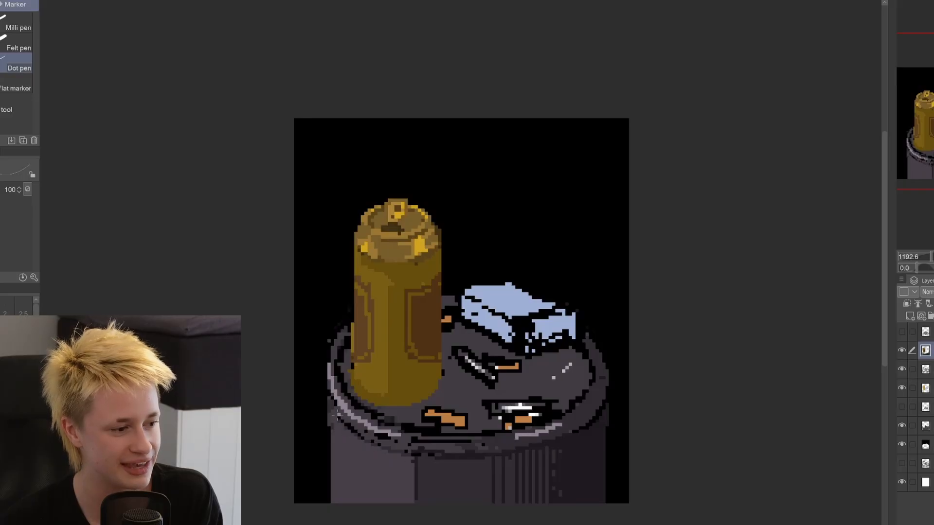
Add light highlights along the rim's lower edge and one thin vertical highlight down the left wall.
drag(333, 411, 367, 445)
mouse_move(367, 440)
mouse_down()
mouse_move(412, 458)
mouse_move(358, 503)
mouse_up()
drag(564, 437, 526, 452)
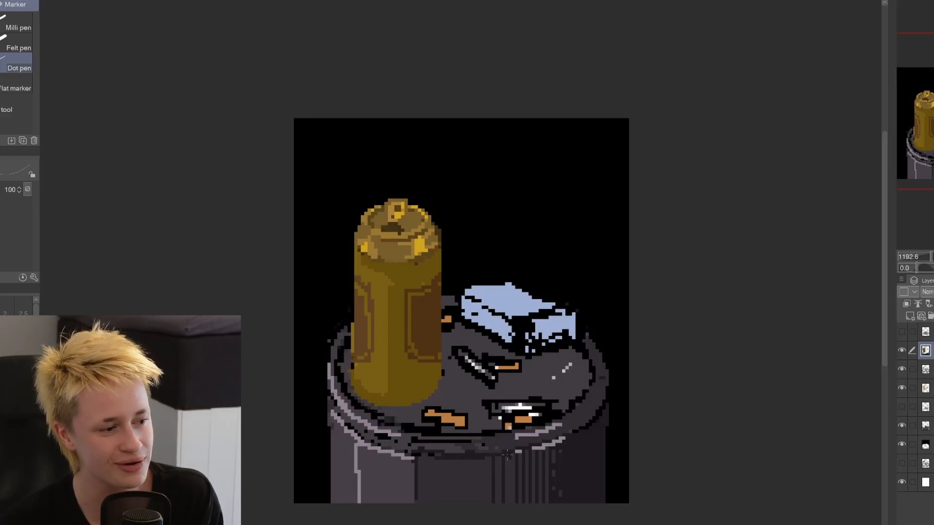
drag(369, 445, 412, 458)
Shade the rim's inner left edge and darken the bin's top surface with very dark purple-grey.
mouse_move(332, 413)
mouse_down()
mouse_move(347, 429)
mouse_move(404, 437)
mouse_up()
mouse_move(359, 421)
mouse_down()
mouse_move(329, 365)
mouse_move(365, 411)
mouse_up()
mouse_move(349, 382)
mouse_down()
mouse_move(345, 350)
mouse_move(347, 377)
mouse_move(399, 416)
mouse_move(492, 387)
mouse_move(345, 385)
mouse_up()
mouse_move(444, 331)
mouse_down()
mouse_move(487, 384)
mouse_move(513, 355)
mouse_move(549, 402)
mouse_move(574, 370)
mouse_up()
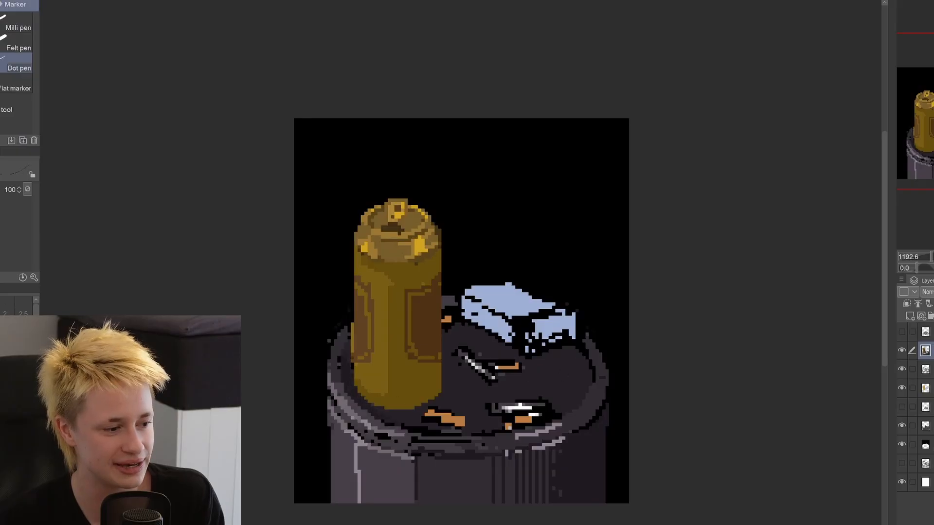
Paint gold reflections on the rim below the can and bright gold highlights on the can's lower body.
mouse_move(349, 363)
mouse_down()
mouse_move(348, 391)
mouse_move(347, 354)
mouse_up()
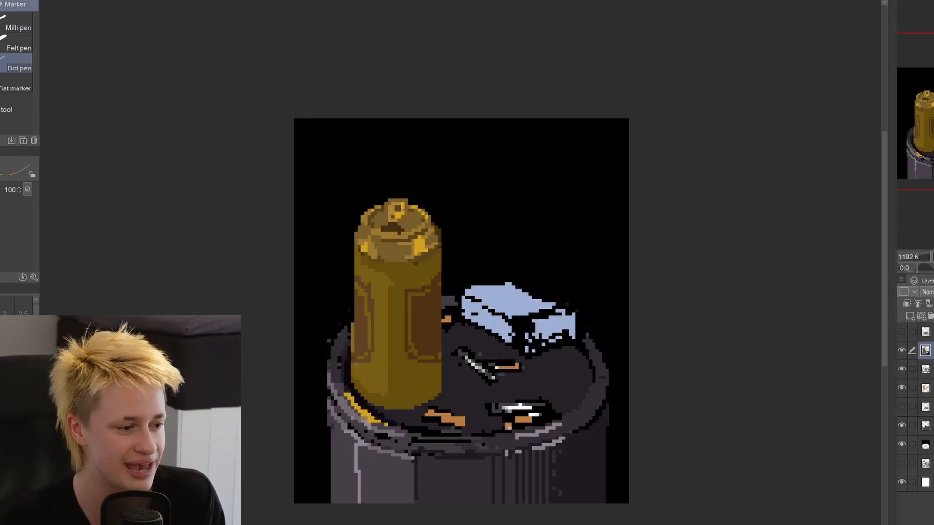
alt+click(417, 229)
click(360, 384)
mouse_move(358, 380)
mouse_down()
mouse_move(388, 396)
mouse_move(451, 345)
mouse_move(360, 388)
mouse_move(406, 370)
mouse_move(360, 382)
mouse_up()
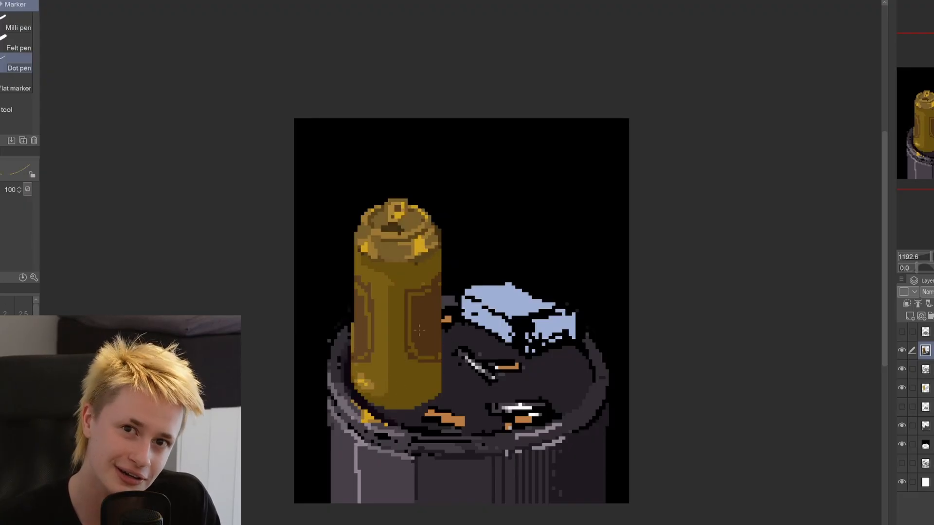
drag(412, 362, 415, 405)
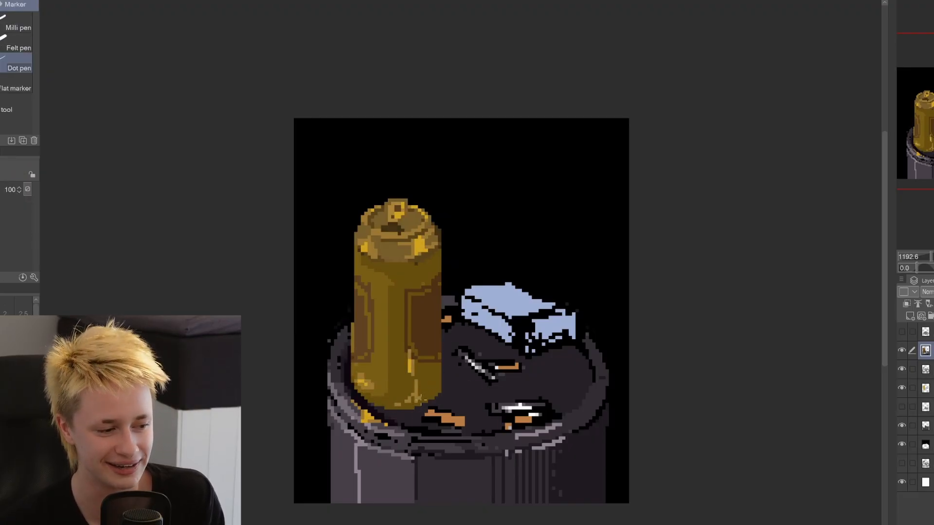
Rework the vertical gold highlight on the can's lower right into a taller, straighter streak, undoing unwanted strokes.
key(ctrl+z)
key(ctrl+z)
key(ctrl+z)
key(ctrl+z)
key(ctrl+z)
key(ctrl+z)
key(ctrl+z)
key(ctrl+z)
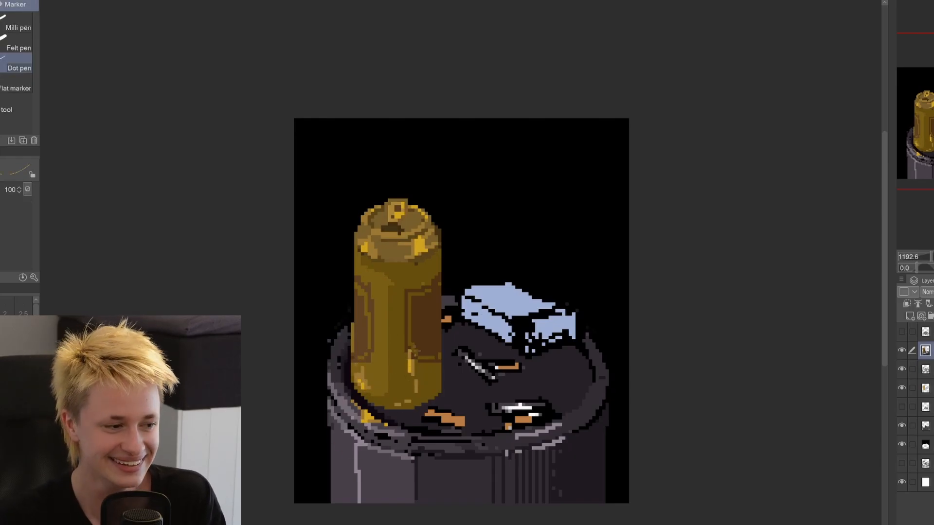
key(ctrl+z)
key(ctrl+z)
alt+click(408, 356)
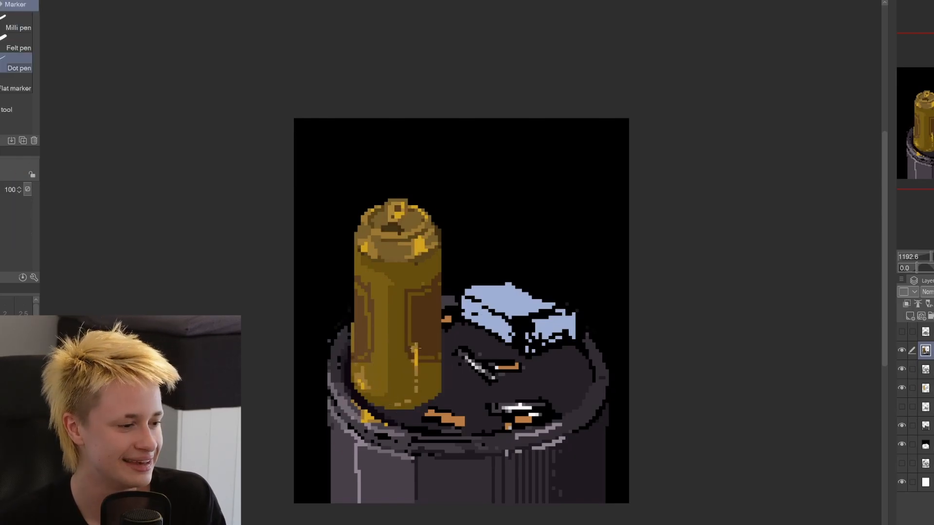
alt+click(420, 332)
key(ctrl+z)
alt+click(417, 396)
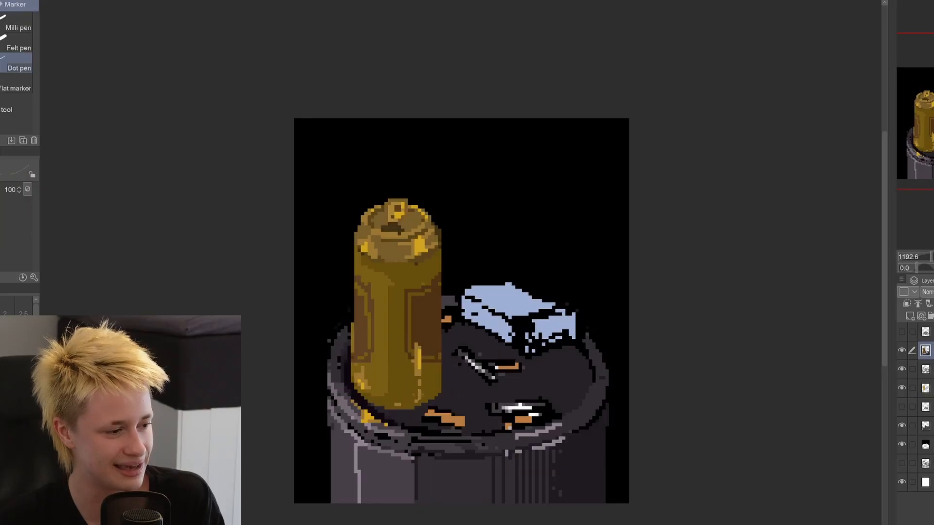
alt+click(380, 431)
alt+click(395, 409)
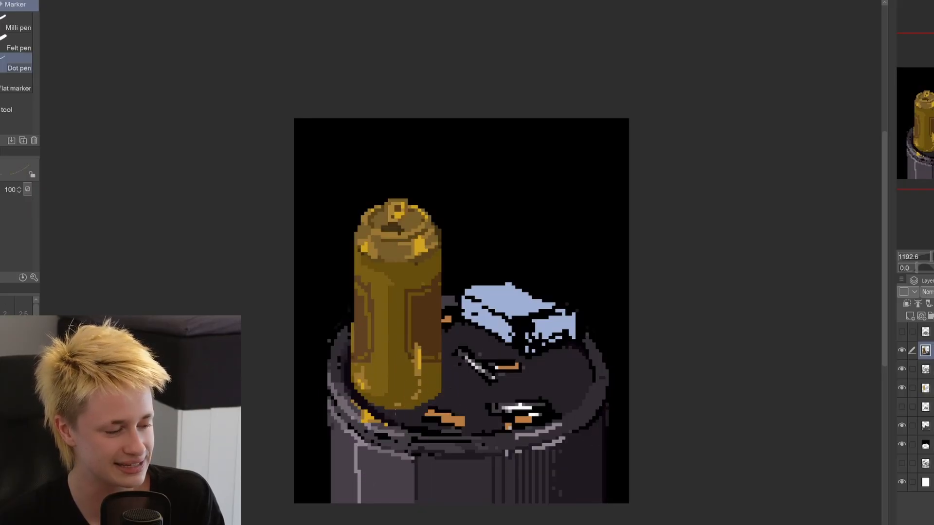
Rework the front of the rim with grey shading and a small gold reflection beside the orange butt.
key(ctrl+z)
alt+click(409, 441)
drag(445, 442, 346, 432)
key(ctrl+z)
key(ctrl+z)
key(ctrl+z)
key(ctrl+z)
key(ctrl+z)
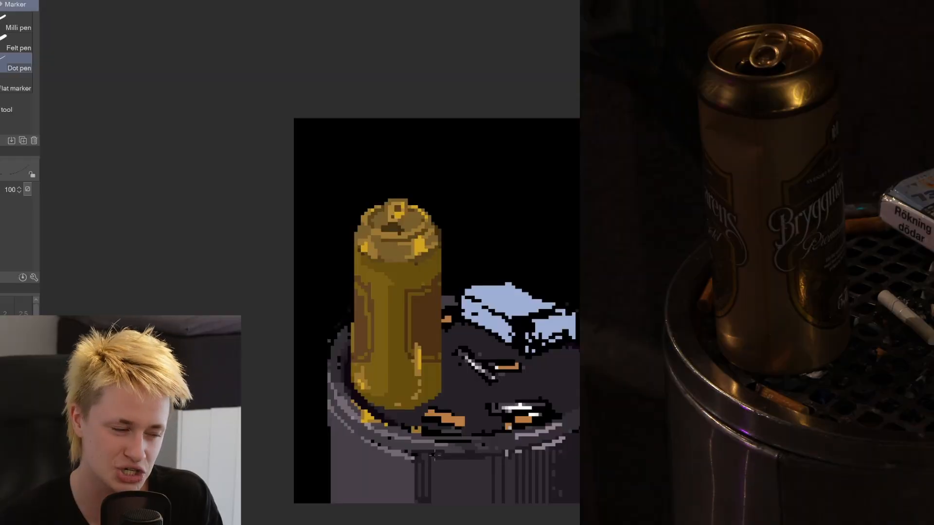
key(m)
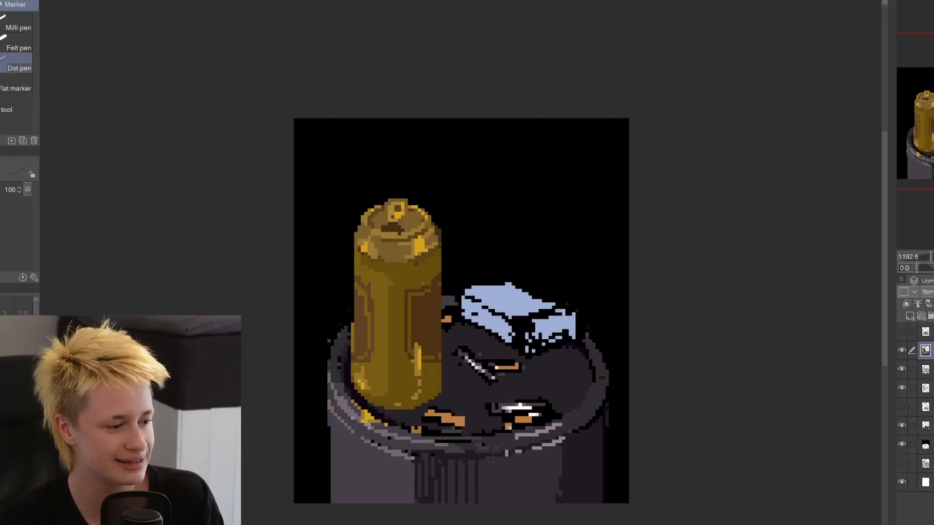
Repaint the wall's middle section as a solid dark block with thin vertical lines at its right edge.
alt+click(494, 481)
drag(571, 438, 570, 502)
mouse_move(421, 464)
mouse_down()
mouse_move(421, 497)
mouse_move(436, 501)
mouse_move(414, 502)
mouse_up()
mouse_move(452, 502)
mouse_down()
mouse_move(449, 463)
mouse_move(475, 502)
mouse_up()
drag(483, 460, 483, 502)
drag(492, 458, 491, 502)
Smooth the front of the rim with grey and redraw the dark line along its lower edge.
drag(418, 434, 474, 443)
drag(423, 433, 489, 437)
alt+click(403, 447)
alt+click(526, 485)
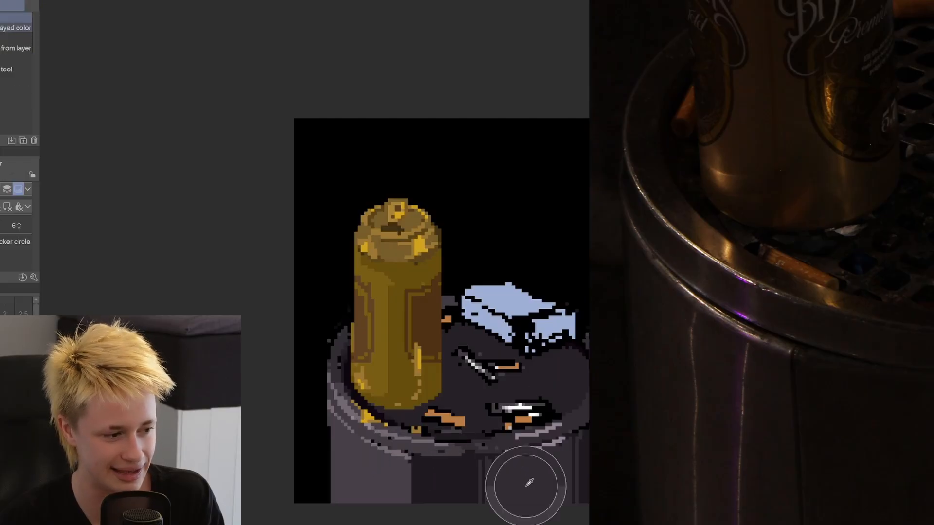
drag(414, 453, 499, 464)
alt+click(453, 453)
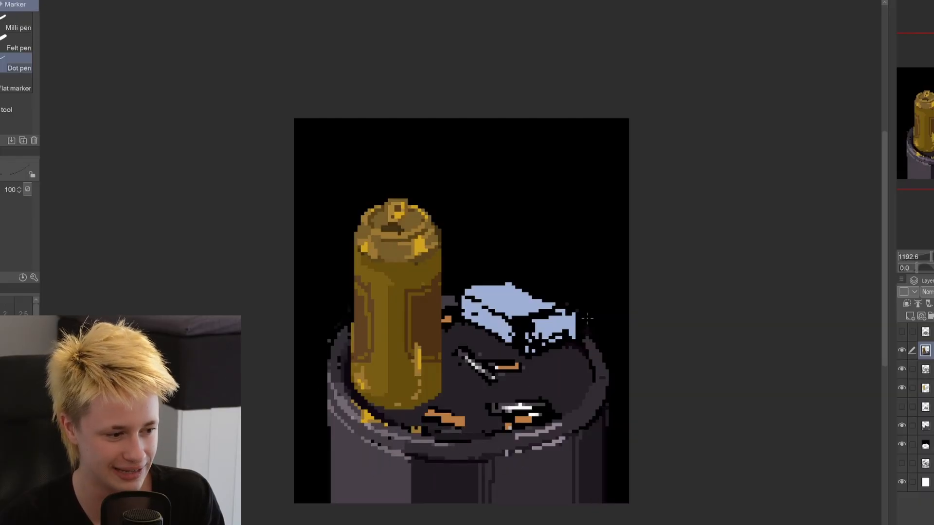
Darken the left edge of the bin's wall and shade the left side of the rim.
mouse_move(329, 415)
mouse_down()
mouse_move(332, 502)
mouse_move(342, 502)
mouse_up()
drag(329, 377, 348, 331)
drag(335, 395, 367, 427)
mouse_move(346, 334)
mouse_down()
mouse_move(331, 382)
mouse_move(362, 422)
mouse_up()
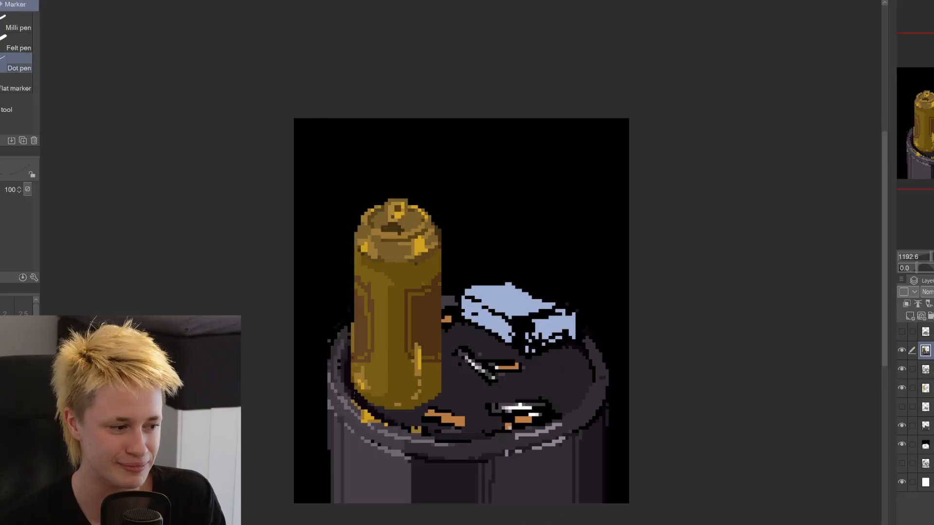
Clean up the rim's outer left outline and redraw its curved grey band down towards the front.
key(alt)
mouse_move(331, 389)
mouse_down()
mouse_move(357, 423)
mouse_move(347, 341)
mouse_up()
alt+click(322, 349)
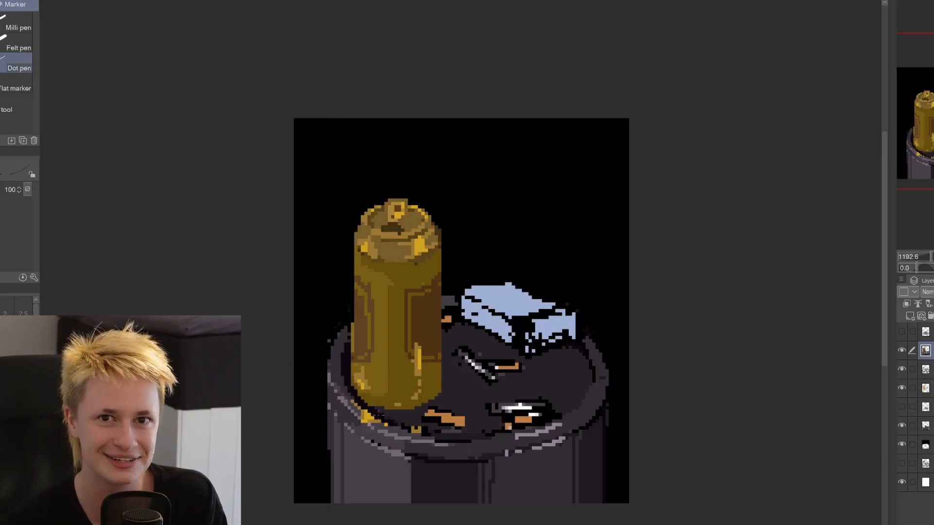
alt+click(333, 371)
mouse_move(331, 375)
mouse_down()
mouse_move(343, 404)
mouse_move(336, 406)
mouse_move(392, 434)
mouse_up()
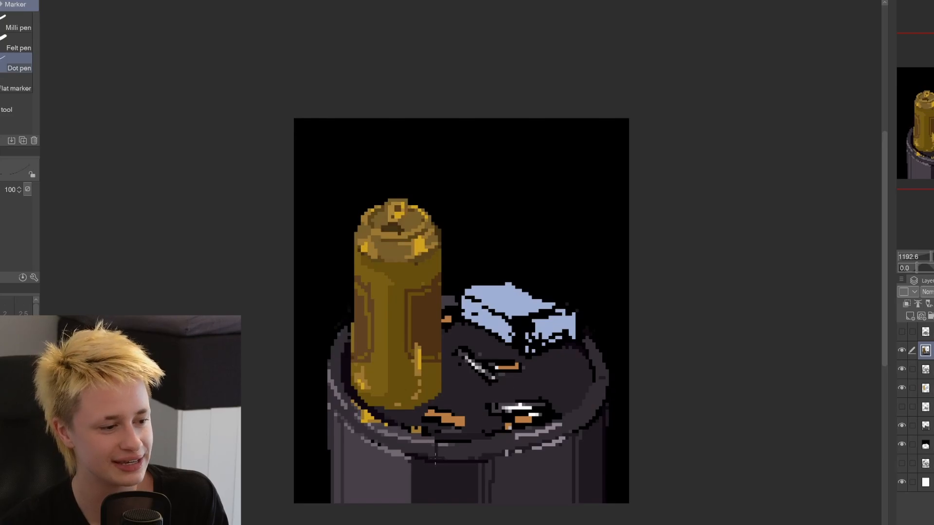
Refine the shading on the rim's front and darken the inner edge along its right side.
mouse_move(434, 458)
mouse_down()
mouse_move(489, 445)
mouse_move(455, 438)
mouse_up()
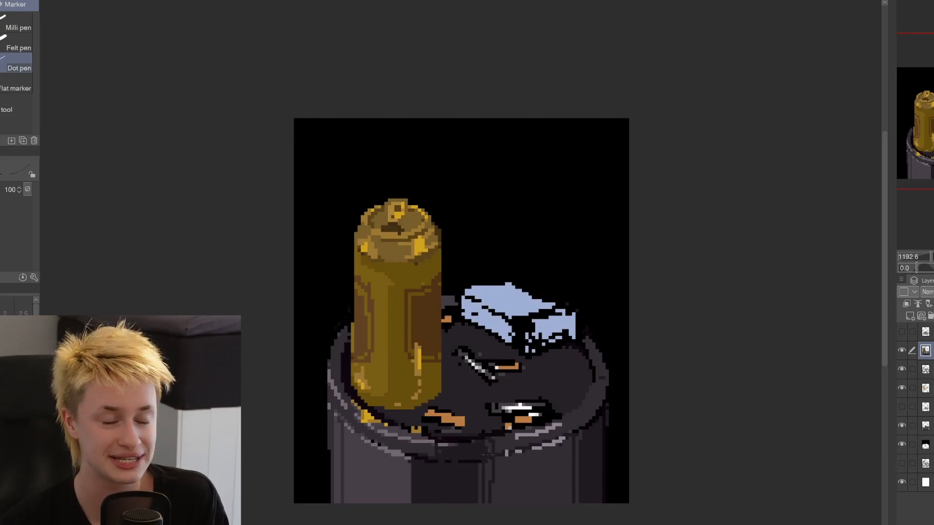
drag(594, 405, 516, 437)
alt+click(585, 351)
drag(591, 357, 581, 407)
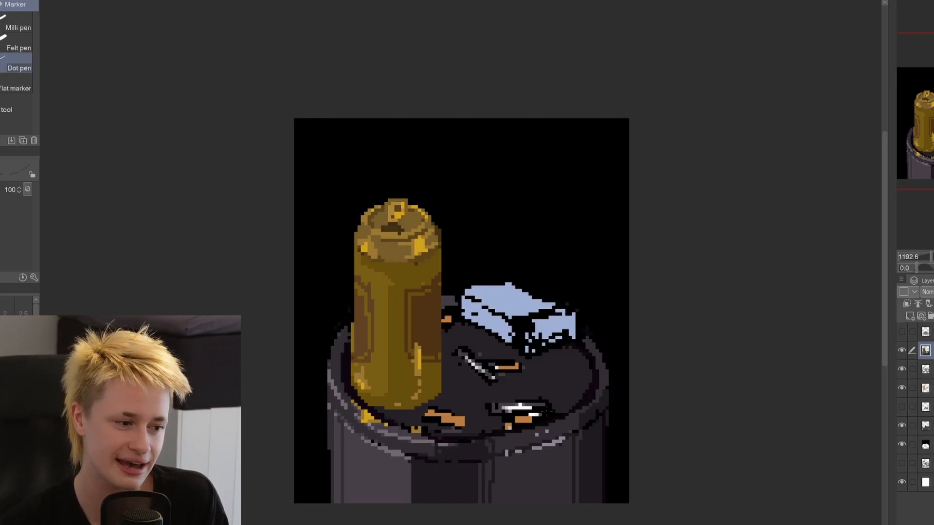
Redraw the dark contour lines along the rim's left and right front, painting over the old highlights.
mouse_move(337, 395)
mouse_down()
mouse_move(365, 427)
mouse_move(418, 438)
mouse_up()
drag(569, 438, 486, 461)
drag(340, 408, 423, 462)
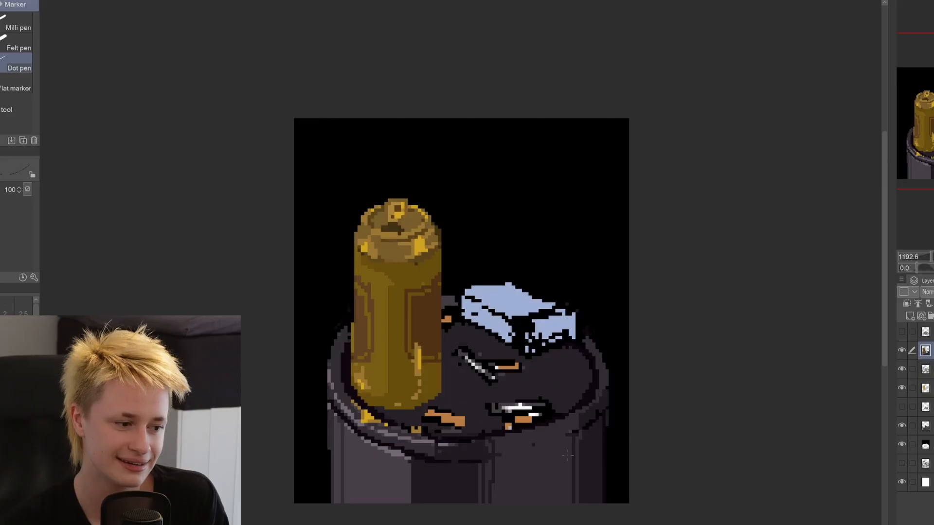
drag(492, 457, 575, 437)
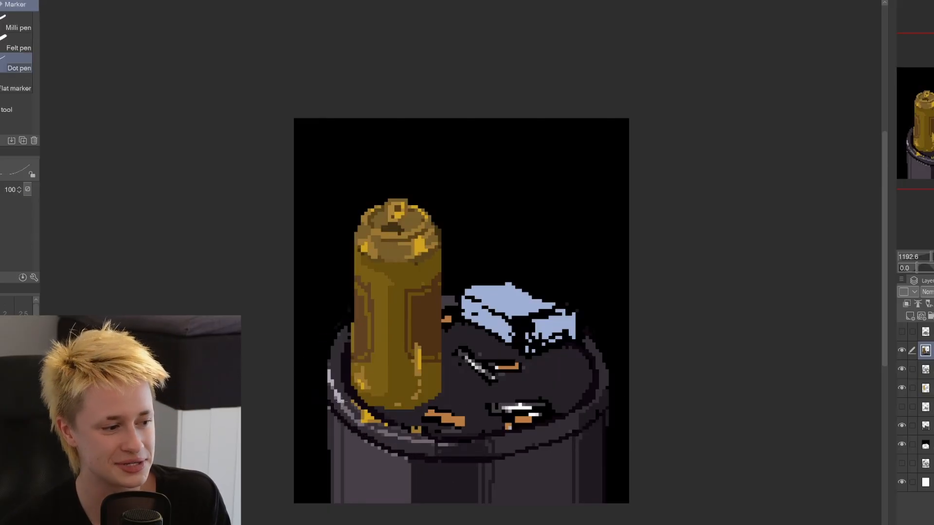
Paint pale highlights along the left side of the rim and its lower edge, undoing stray strokes.
drag(328, 372, 389, 436)
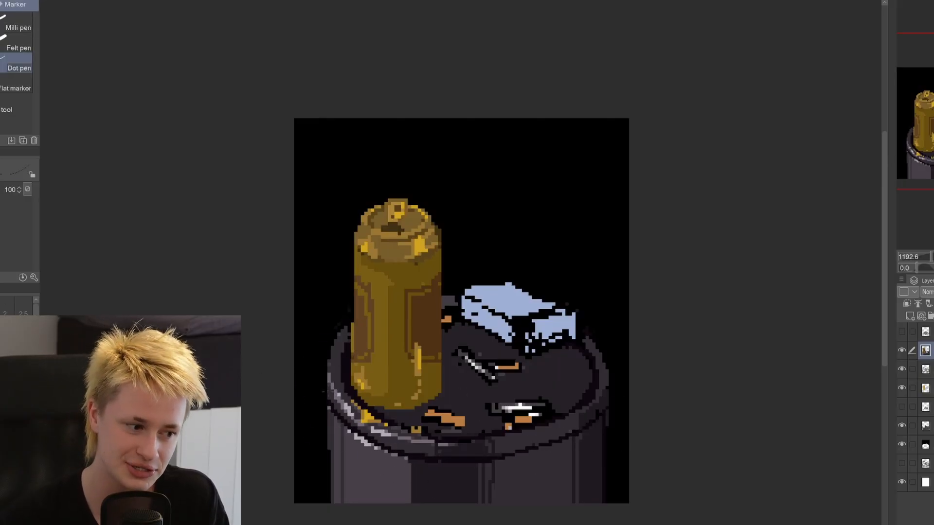
drag(325, 385, 365, 440)
key(ctrl+z)
key(ctrl+z)
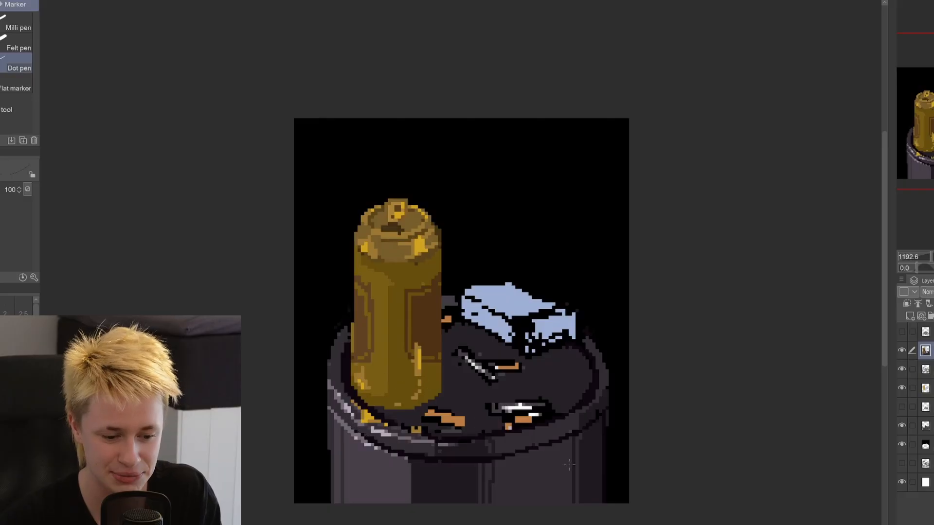
key(ctrl+z)
Paint pale highlights along the front right of the rim and its lower edge.
drag(522, 439, 607, 388)
key(ctrl+z)
mouse_move(511, 444)
mouse_down()
mouse_move(594, 404)
mouse_move(534, 438)
mouse_up()
drag(543, 433, 553, 428)
drag(515, 455, 553, 444)
drag(553, 431, 584, 414)
drag(520, 444, 469, 448)
Shade the right side of the rim with grey and extend its outer edge slightly outward.
alt+click(554, 435)
drag(547, 435, 605, 389)
drag(517, 458, 584, 428)
mouse_move(575, 436)
mouse_down()
mouse_move(516, 453)
mouse_move(609, 391)
mouse_move(604, 405)
mouse_up()
mouse_move(609, 384)
mouse_down()
mouse_move(573, 430)
mouse_move(585, 433)
mouse_up()
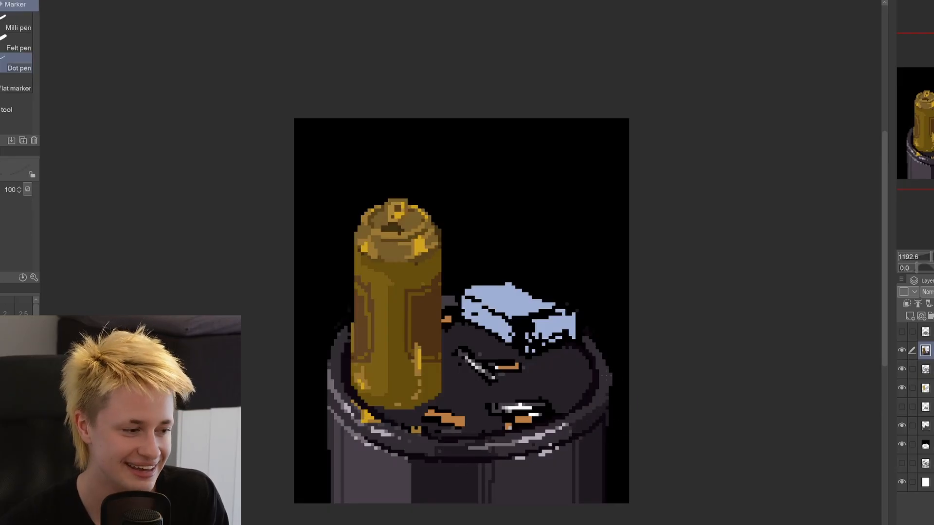
Undo stray rim strokes and clean up the curves at the rim's left and right ends.
key(ctrl+z)
key(ctrl+z)
key(ctrl+z)
key(ctrl+z)
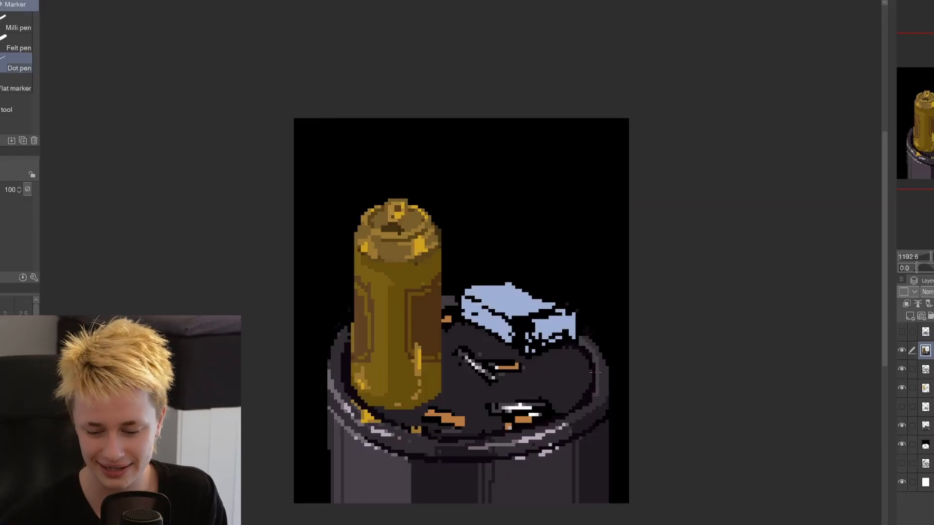
key(ctrl+z)
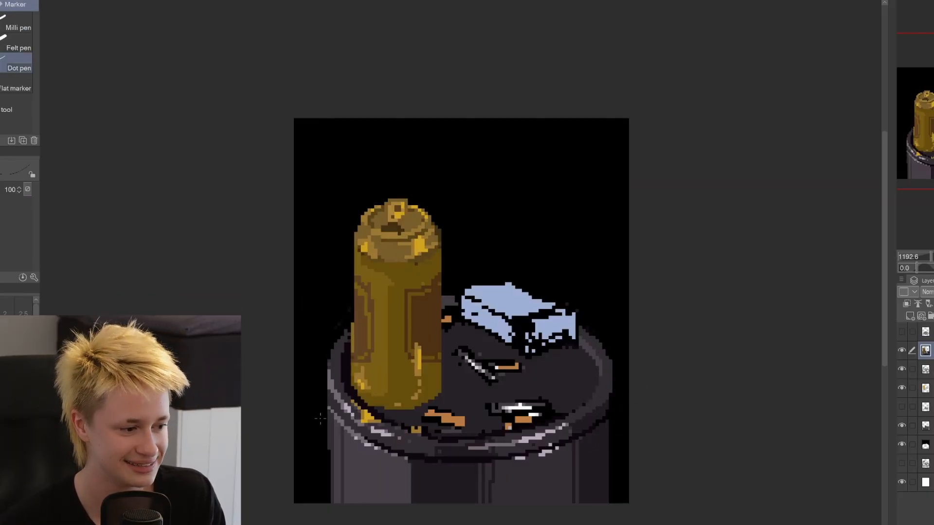
key(ctrl+z)
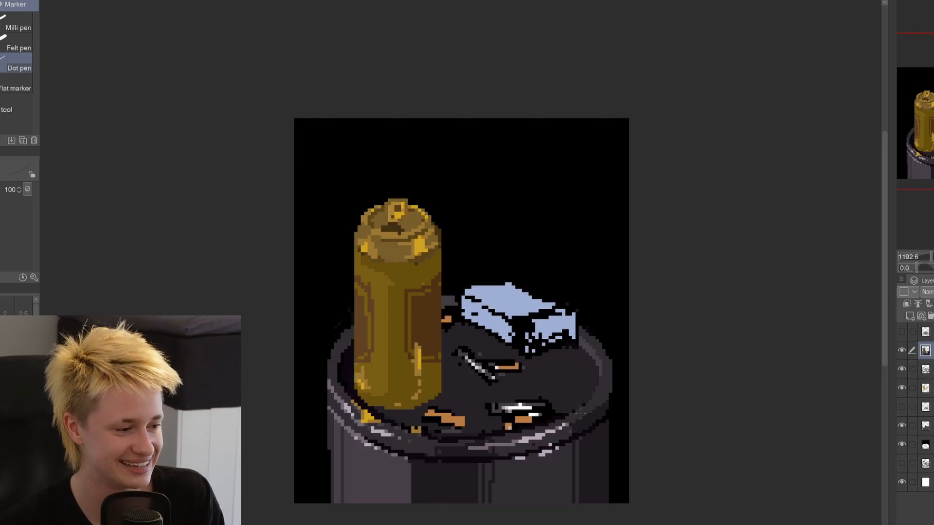
Recolour the front of the rim to even out its grey band and soften the highlights.
alt+click(534, 439)
drag(467, 445, 582, 420)
alt+click(465, 453)
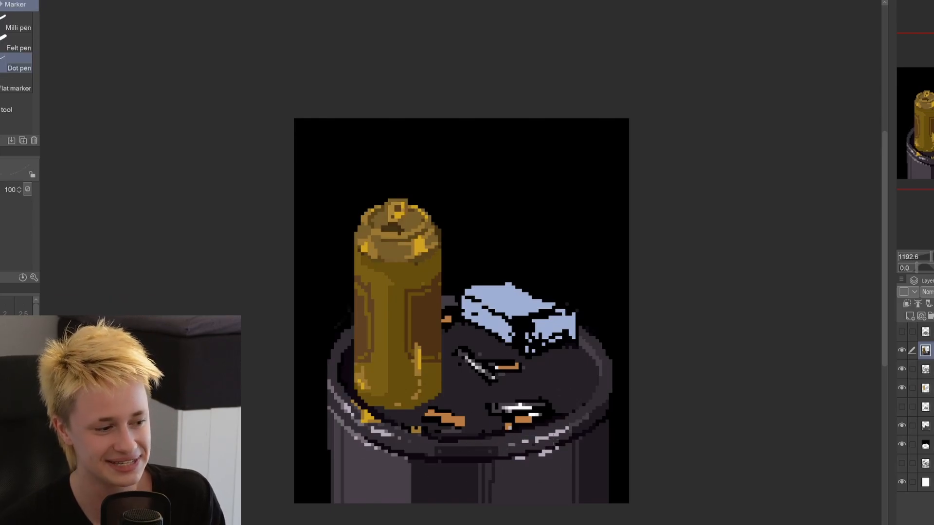
key(ctrl+z)
Paint light grey vertical reflections on the right half of the bin's wall, replacing the first attempt.
mouse_move(523, 460)
mouse_down()
mouse_move(523, 503)
mouse_move(534, 503)
mouse_up()
drag(553, 453, 553, 503)
key(ctrl+z)
key(ctrl+z)
mouse_move(513, 463)
mouse_down()
mouse_move(513, 503)
mouse_move(535, 503)
mouse_up()
drag(547, 467, 547, 503)
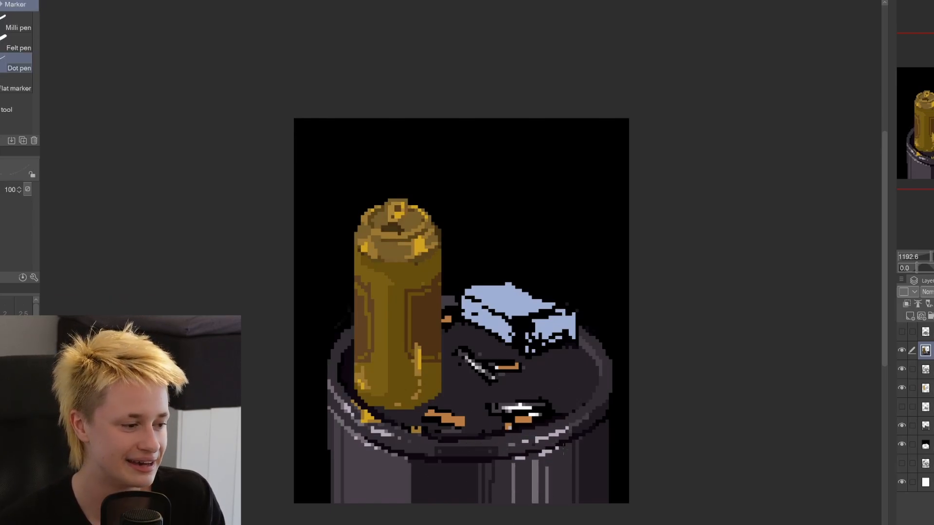
Rework the vertical reflections on the right of the bin's wall and try grey streaks on its left half.
key(ctrl+z)
key(ctrl+z)
key(ctrl+z)
alt+click(535, 486)
drag(549, 457, 549, 503)
drag(360, 444, 360, 503)
key(ctrl+z)
mouse_move(364, 444)
mouse_down()
mouse_move(364, 503)
mouse_move(387, 502)
mouse_move(355, 503)
mouse_up()
key(ctrl+z)
key(ctrl+z)
key(ctrl+z)
Paint a magenta reflection down the left part of the bin's wall and matching magenta highlights on the rim above.
drag(383, 446, 382, 503)
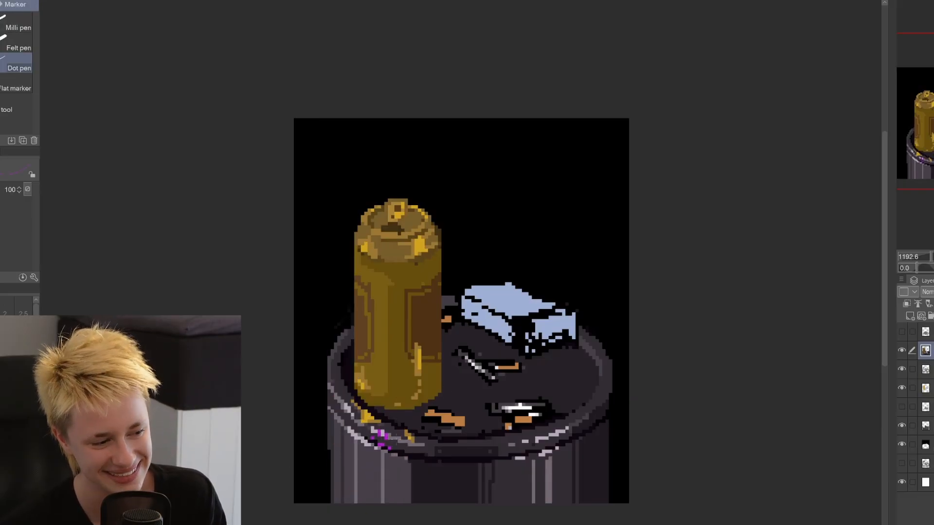
key(ctrl+z)
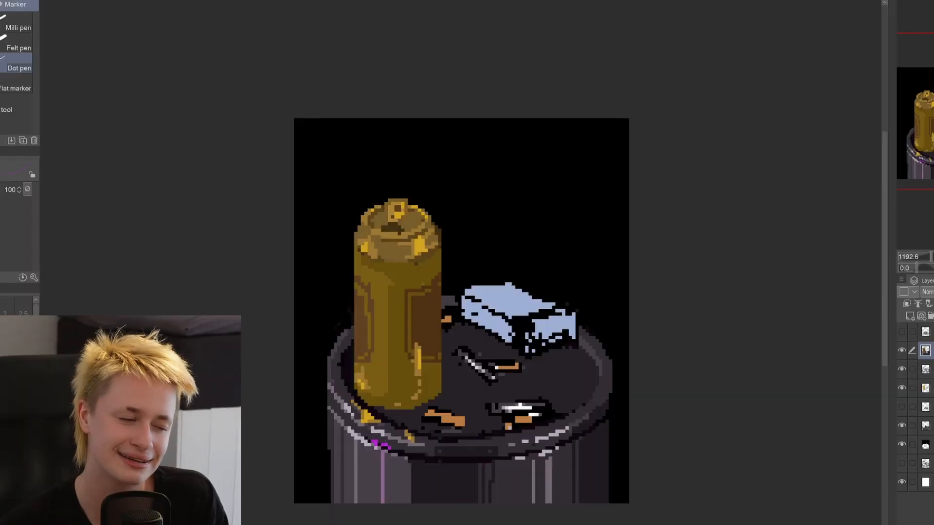
key(ctrl+z)
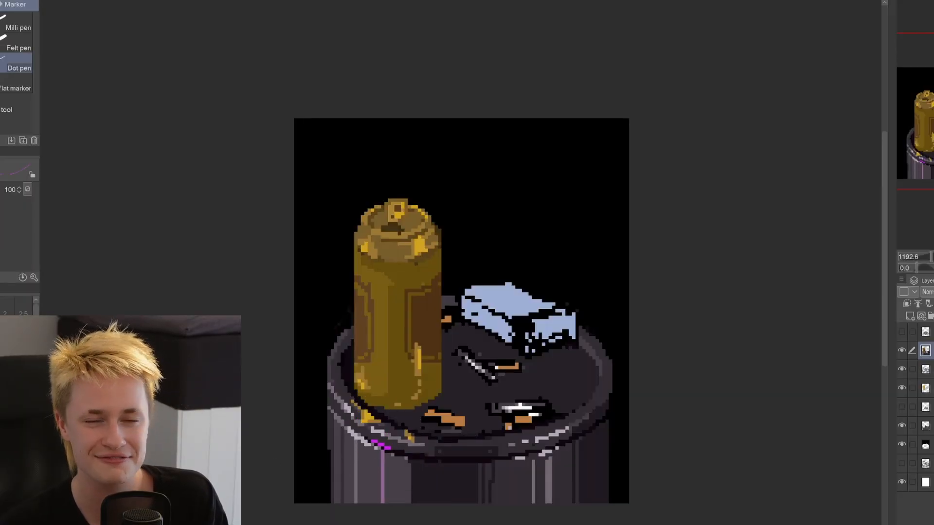
drag(373, 430, 381, 437)
drag(379, 457, 382, 501)
key(ctrl+z)
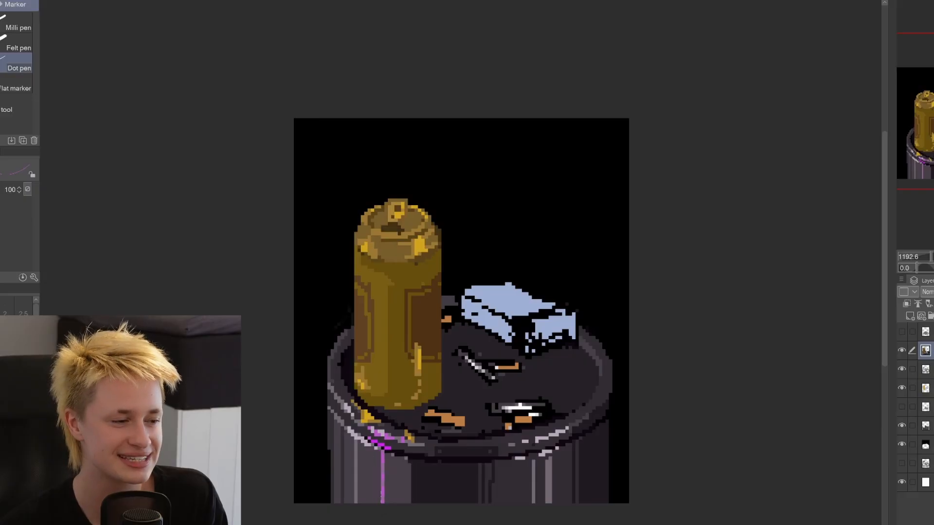
alt+click(381, 433)
drag(370, 429, 383, 434)
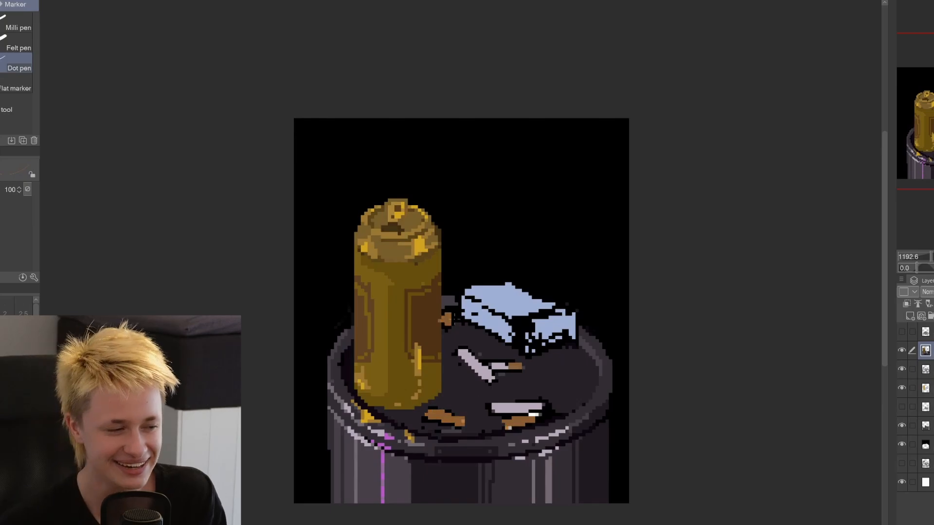
Lasso the cigarette pack on its flat-colour layer and fill it with a duller grey-blue.
click(925, 388)
key(m)
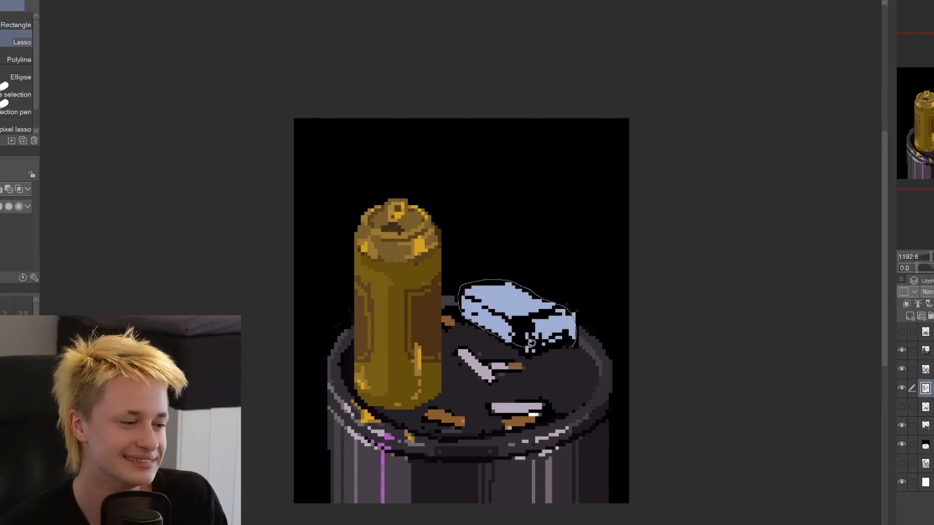
key(alt+Delete)
key(p)
click(926, 351)
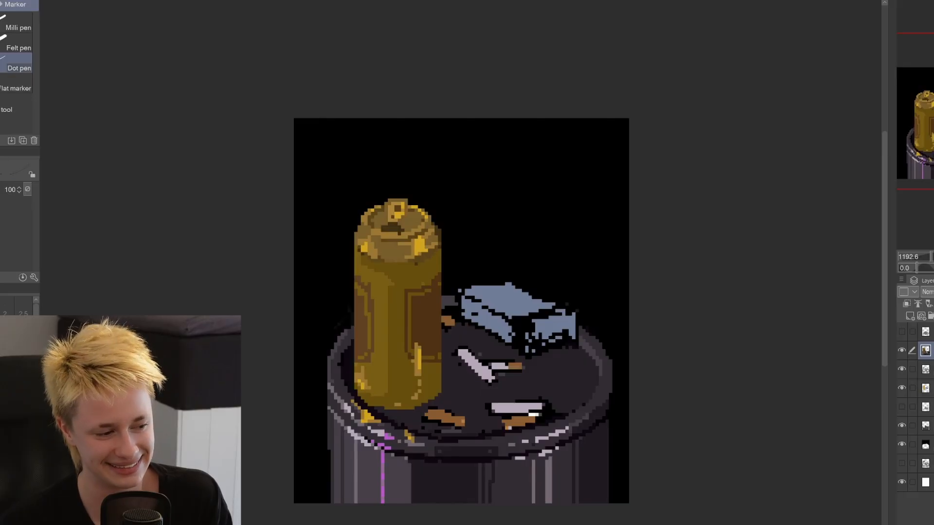
Paint over the pack's black line art with grey-blue and add a dark grey and gold band across its top.
mouse_move(518, 321)
mouse_down()
mouse_move(569, 315)
mouse_move(532, 335)
mouse_move(559, 313)
mouse_move(570, 319)
mouse_move(516, 323)
mouse_move(521, 341)
mouse_move(578, 314)
mouse_up()
alt+click(327, 273)
key(ctrl+z)
key(ctrl+z)
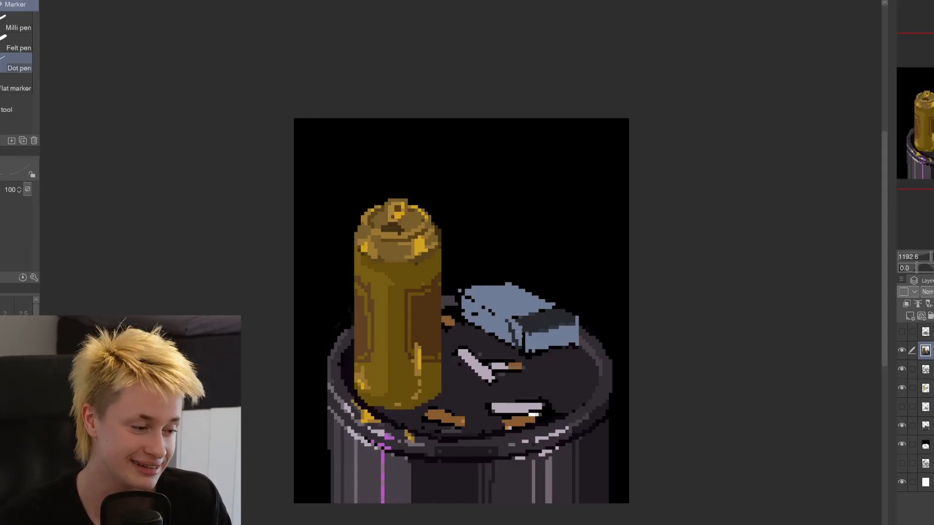
alt+click(419, 243)
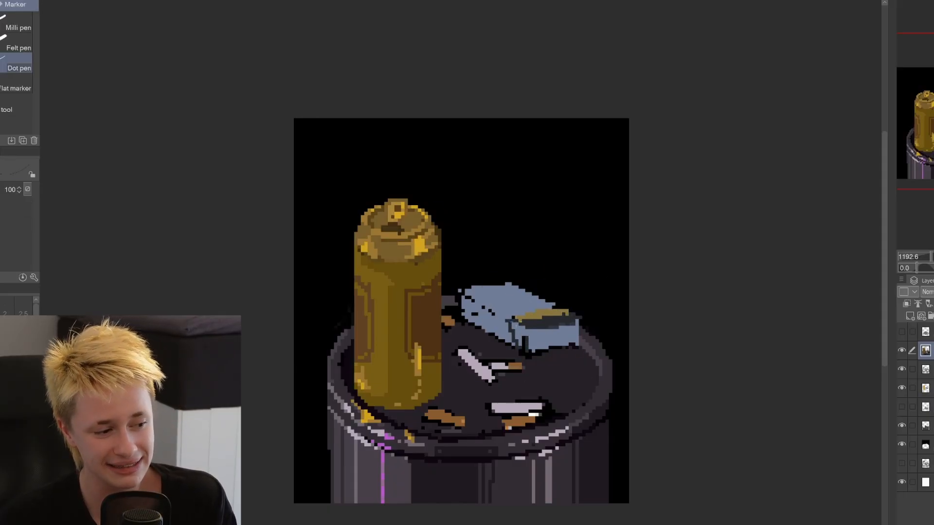
Clean up the pack's long left edge and near corner, and extend its band to the edge.
alt+click(517, 306)
drag(463, 297, 517, 328)
mouse_move(463, 292)
mouse_down()
mouse_move(523, 338)
mouse_move(458, 312)
mouse_up()
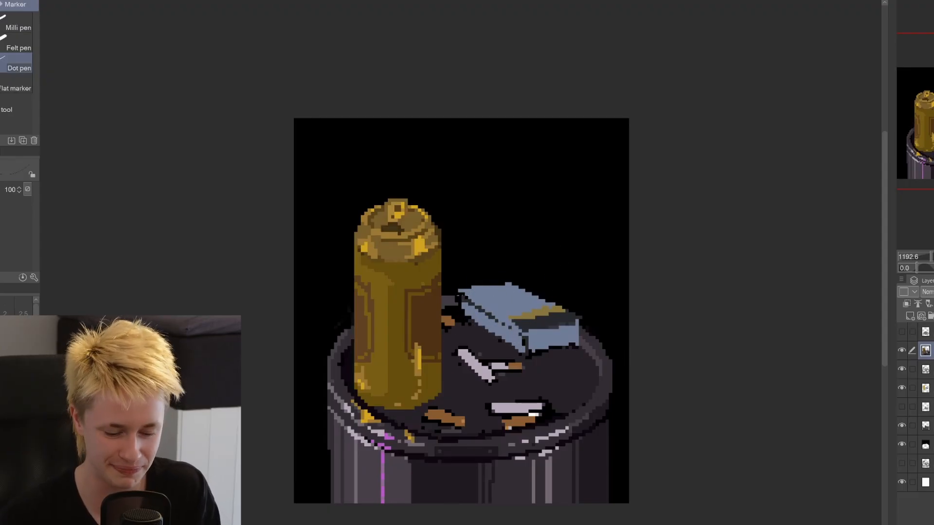
alt+click(530, 337)
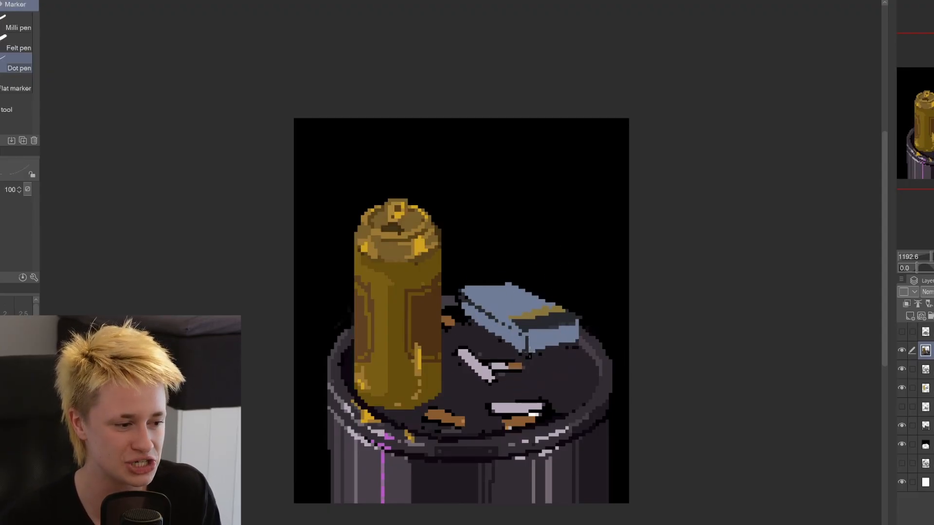
drag(518, 323, 507, 341)
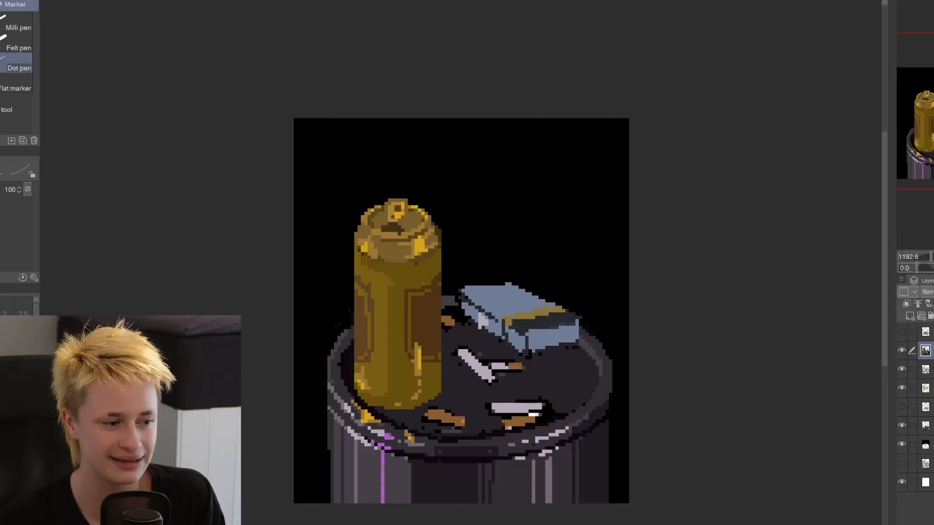
Lighten the pack's left side, touch up its front end, and undo the extra dark strokes on its top.
drag(463, 304, 489, 322)
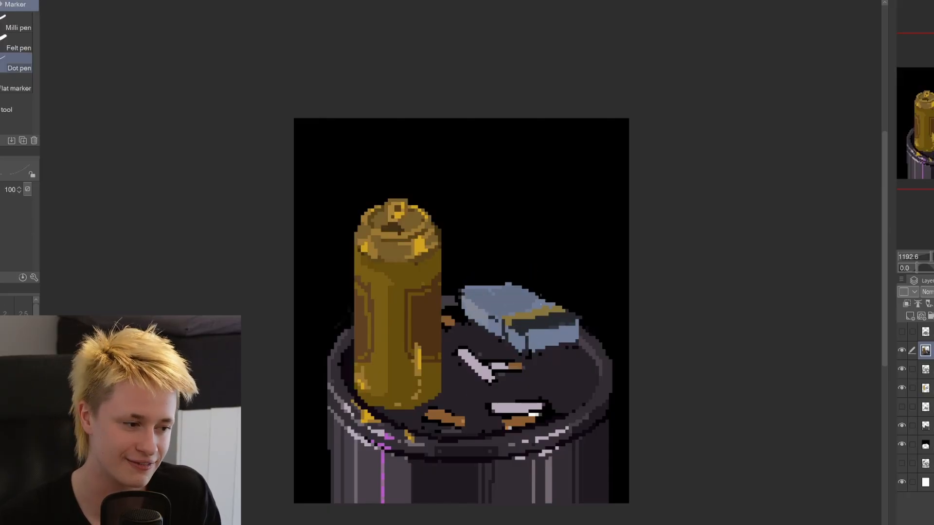
drag(579, 322, 581, 341)
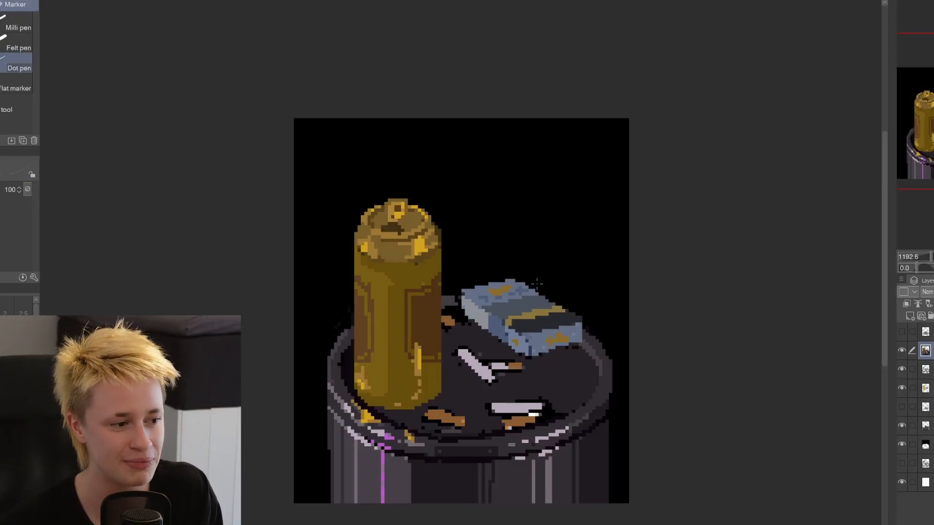
mouse_move(506, 302)
mouse_down()
mouse_move(550, 307)
mouse_move(535, 317)
mouse_up()
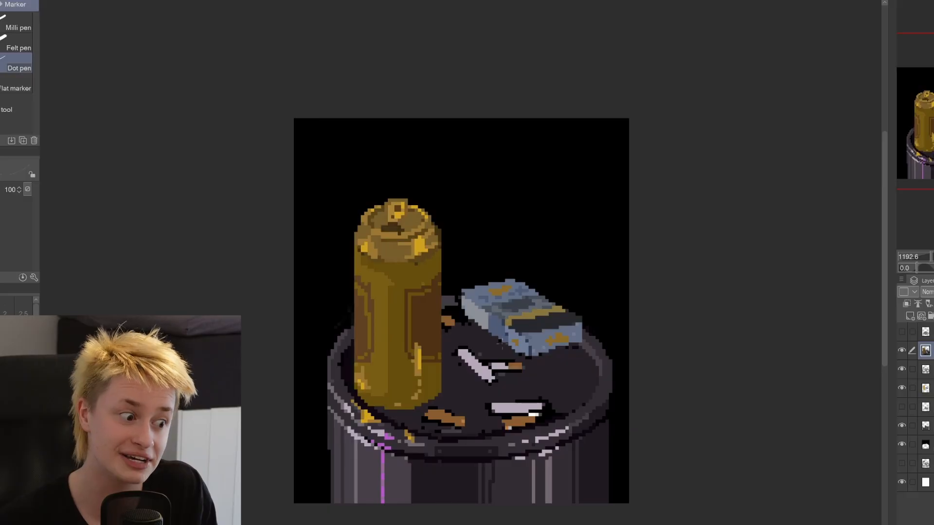
key(ctrl+z)
key(ctrl+z)
key(ctrl+z)
key(ctrl+z)
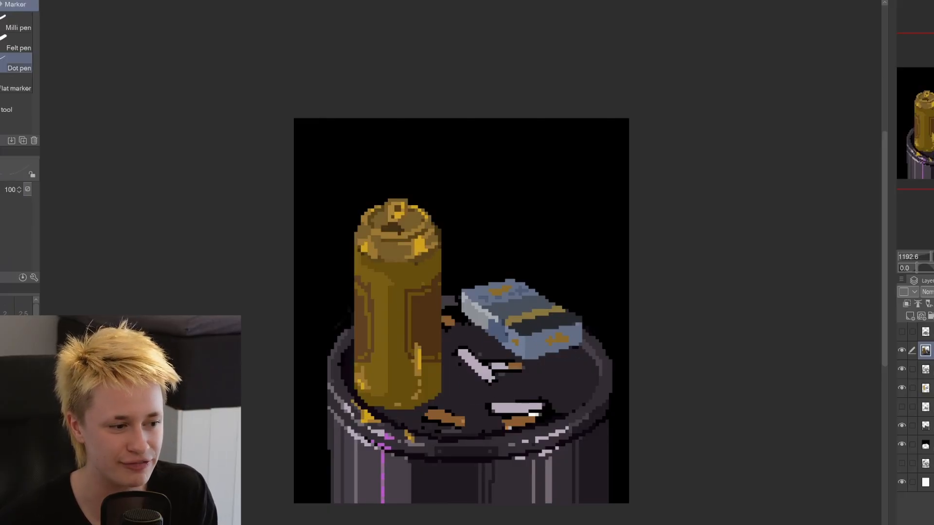
Recolour the white parts of the cigarette butts with a warm light grey.
click(479, 367)
key(ctrl+z)
click(479, 367)
click(533, 408)
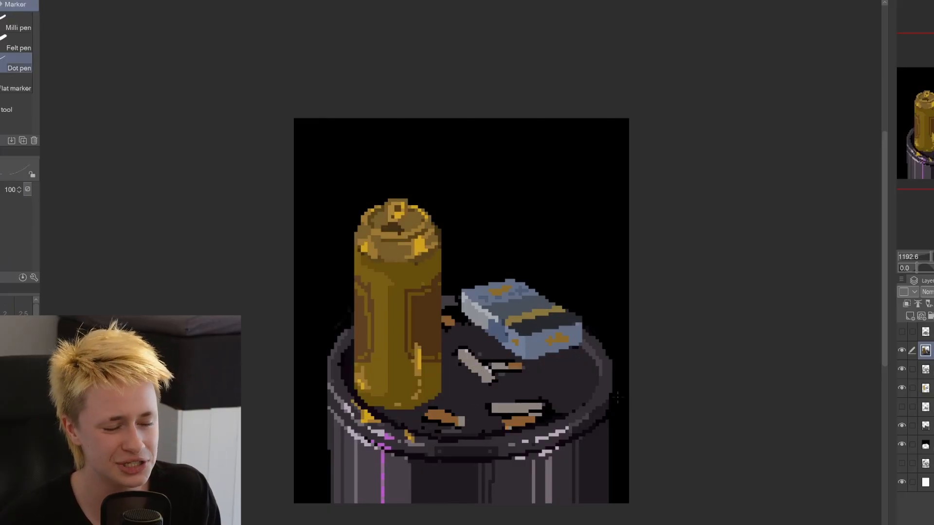
Draw a short grey butt on the right of the lid and refine the shapes and outlines of the other butts.
mouse_move(559, 380)
mouse_down()
mouse_move(579, 365)
mouse_move(568, 367)
mouse_up()
mouse_move(460, 359)
mouse_down()
mouse_move(487, 382)
mouse_move(496, 367)
mouse_up()
drag(535, 416, 526, 424)
mouse_move(528, 403)
mouse_down()
mouse_move(489, 407)
mouse_move(517, 414)
mouse_up()
mouse_move(451, 428)
mouse_down()
mouse_move(429, 421)
mouse_move(461, 428)
mouse_move(443, 431)
mouse_move(463, 418)
mouse_up()
drag(558, 382, 571, 384)
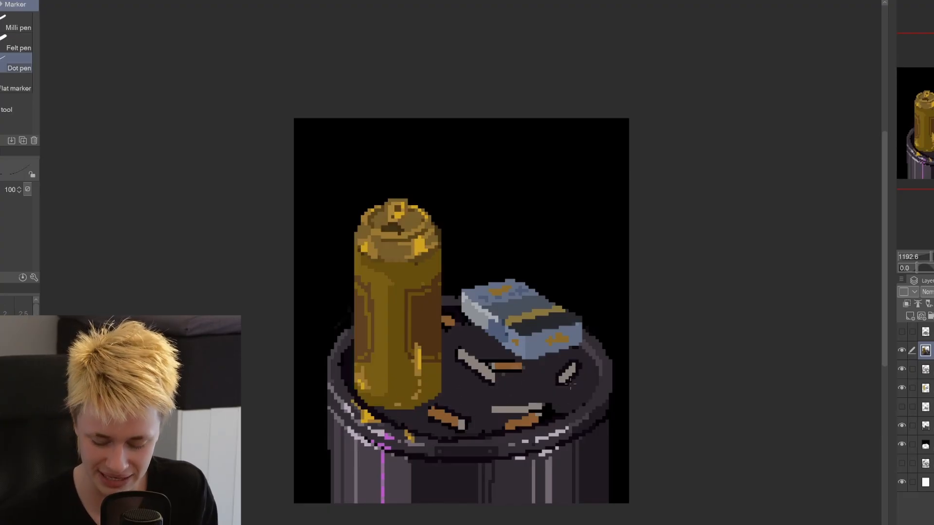
drag(359, 394, 381, 410)
mouse_move(590, 347)
mouse_down()
mouse_move(589, 357)
mouse_move(540, 362)
mouse_move(590, 360)
mouse_move(598, 346)
mouse_up()
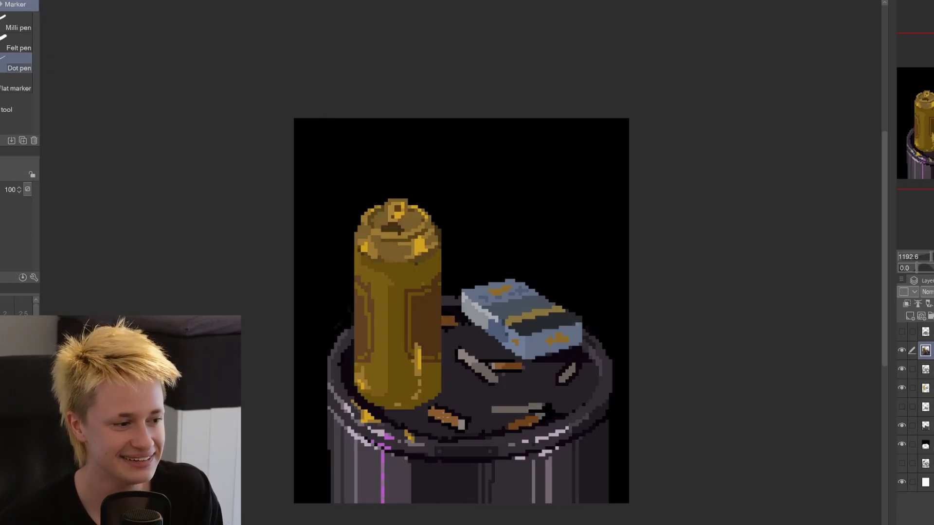
Reshape the grey butt at the lid's front into a slanted one and shorten the orange butt beside it.
mouse_move(528, 407)
mouse_down()
mouse_move(547, 406)
mouse_move(520, 414)
mouse_move(534, 409)
mouse_up()
mouse_move(496, 401)
mouse_down()
mouse_move(542, 394)
mouse_move(503, 414)
mouse_up()
mouse_move(491, 402)
mouse_down()
mouse_move(492, 414)
mouse_move(523, 408)
mouse_up()
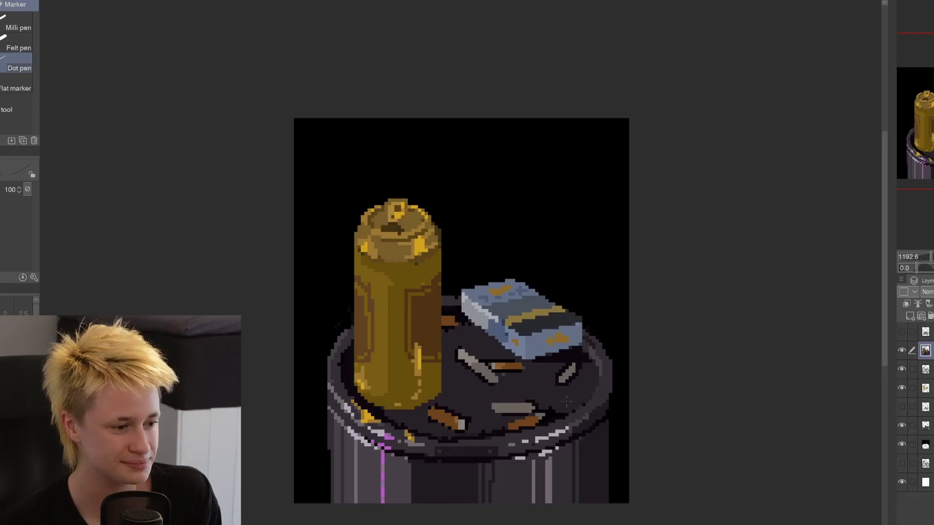
alt+click(542, 401)
key(ctrl+z)
key(ctrl+z)
key(ctrl+z)
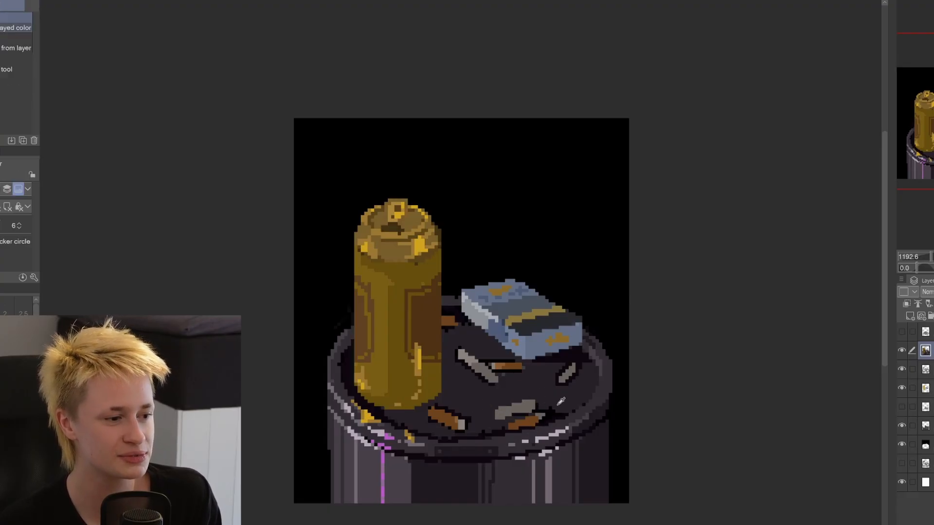
alt+click(536, 416)
mouse_move(532, 423)
mouse_down()
mouse_move(537, 418)
mouse_move(511, 428)
mouse_move(535, 399)
mouse_up()
alt+click(506, 407)
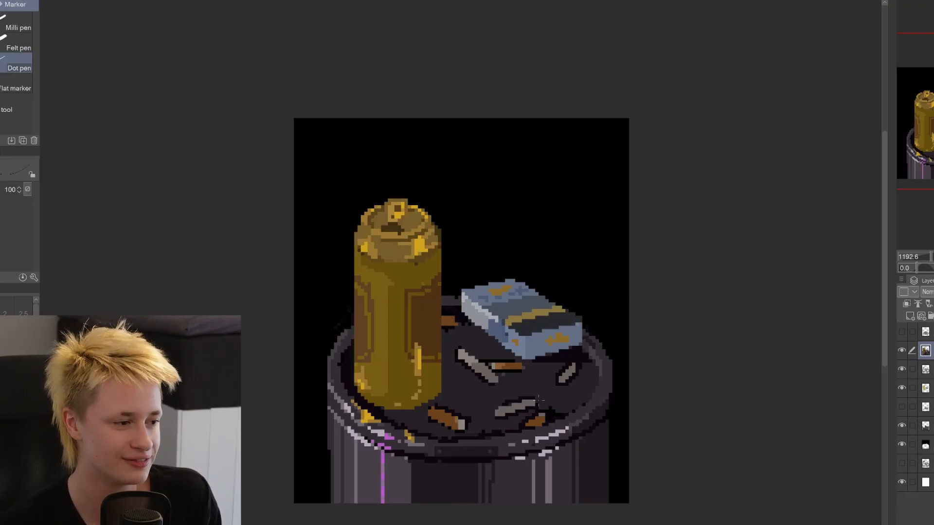
Darken the cigarette pack by filling a lassoed selection around it on a new Multiply layer.
key(ctrl+shift+n)
key(m)
drag(535, 286, 534, 286)
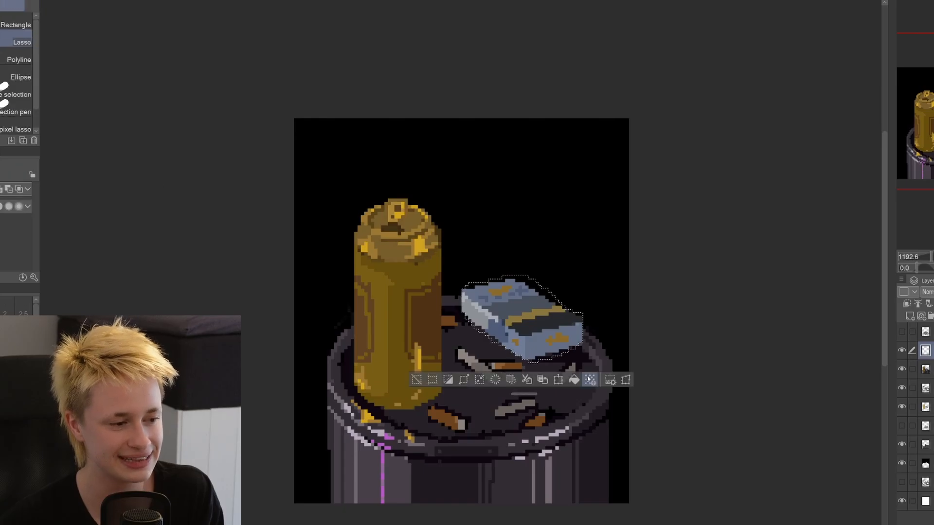
key(alt+Delete)
key(ctrl+d)
key(p)
Darken the whole picture with a dark red Multiply layer.
key(m)
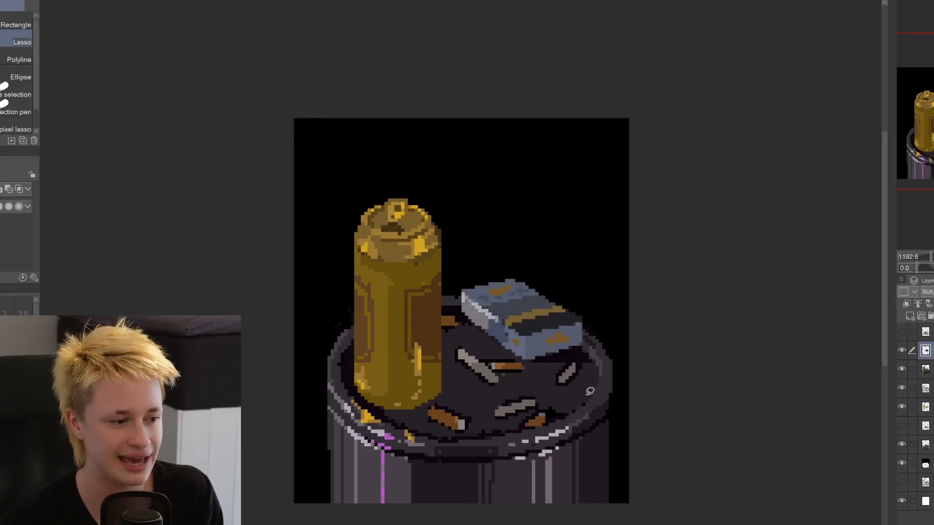
scroll(590, 392, down, 3)
drag(384, 118, 382, 117)
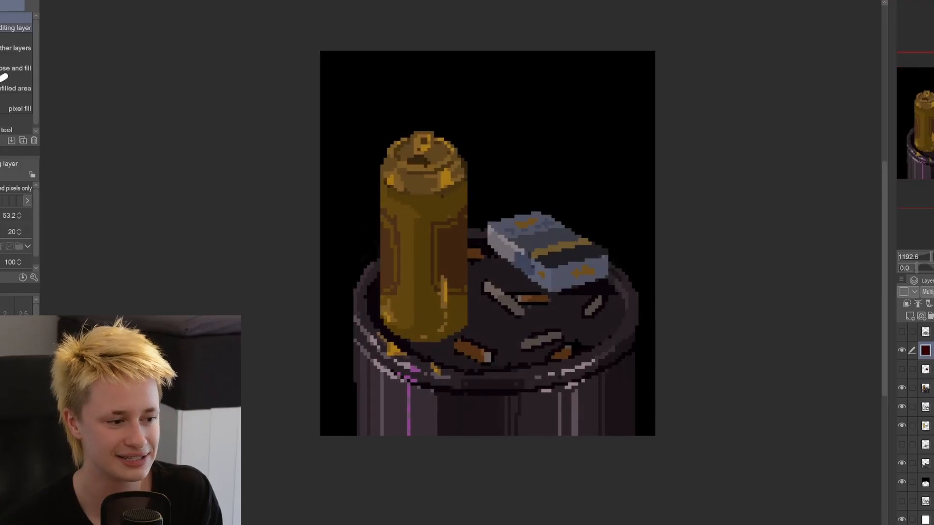
Clear the dark red shading from the pack's lit side, the can's top and left edge, and the rim's left edge.
drag(534, 261, 550, 288)
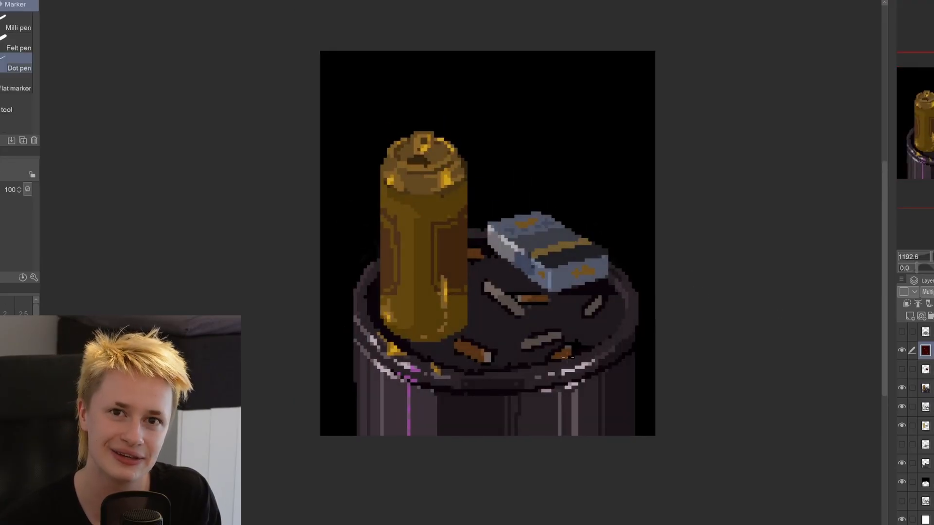
mouse_move(427, 147)
mouse_down()
mouse_move(420, 140)
mouse_move(408, 152)
mouse_up()
drag(430, 144, 440, 152)
drag(383, 187, 387, 311)
drag(382, 183, 408, 139)
drag(387, 315, 401, 334)
drag(373, 264, 357, 325)
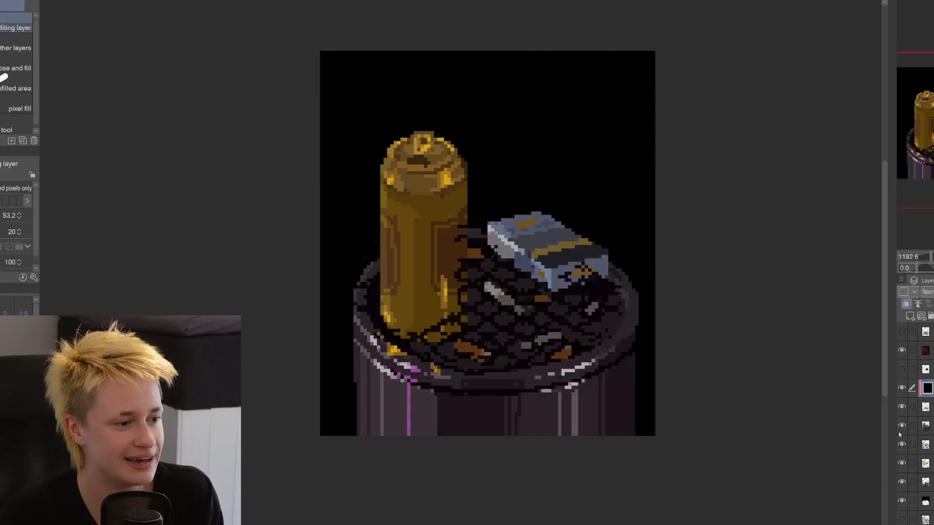
Hide the mesh pattern and mask the lid's inner surface on a separate layer with a red outline and fill.
click(901, 406)
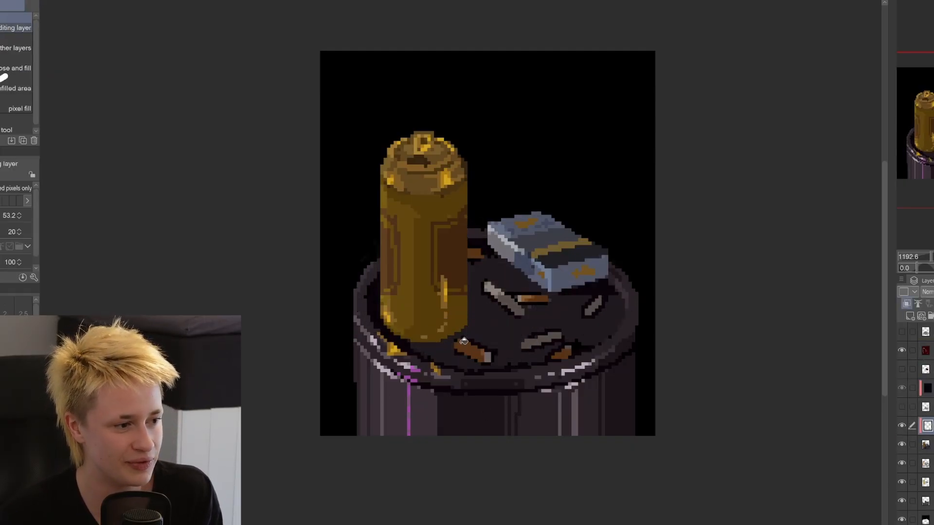
key(p)
scroll(505, 289, up, 2)
mouse_move(326, 296)
mouse_down()
mouse_move(324, 331)
mouse_move(395, 379)
mouse_up()
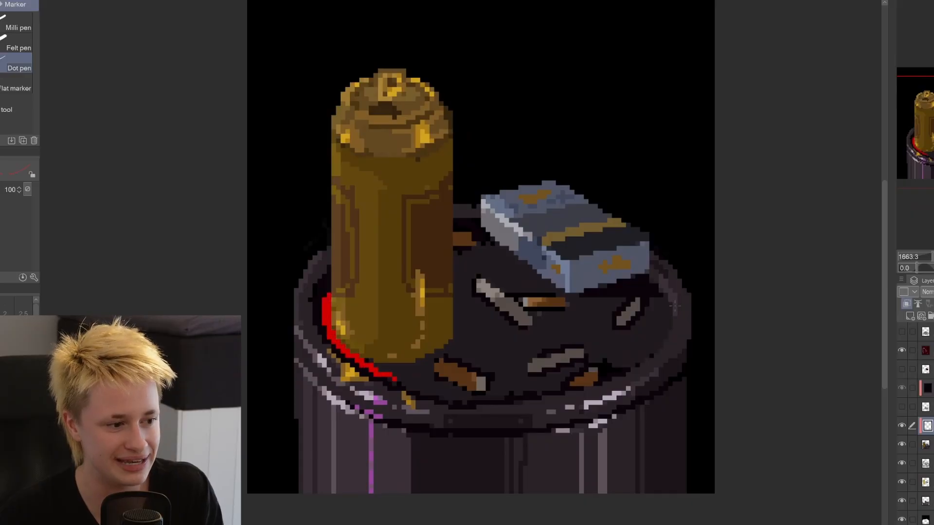
mouse_move(674, 305)
mouse_down()
mouse_move(642, 280)
mouse_move(479, 225)
mouse_move(374, 370)
mouse_move(613, 375)
mouse_move(433, 363)
mouse_move(574, 304)
mouse_up()
drag(409, 375, 521, 396)
key(g)
click(633, 350)
scroll(632, 351, down, 1)
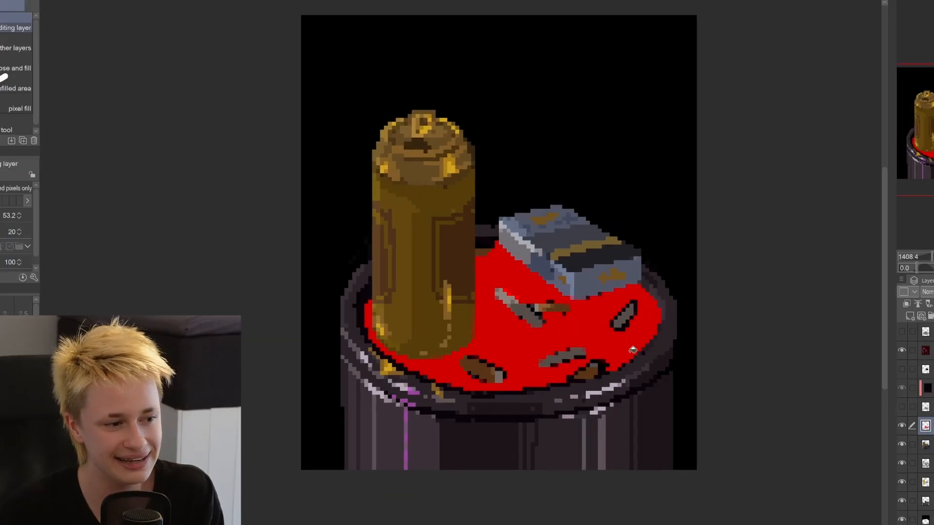
Clip a new layer to the red lid mask and fill it with near-black.
key(p)
key(ctrl+shift+n)
key(ctrl+alt+g)
key(g)
click(455, 302)
key(p)
key(alt+[)
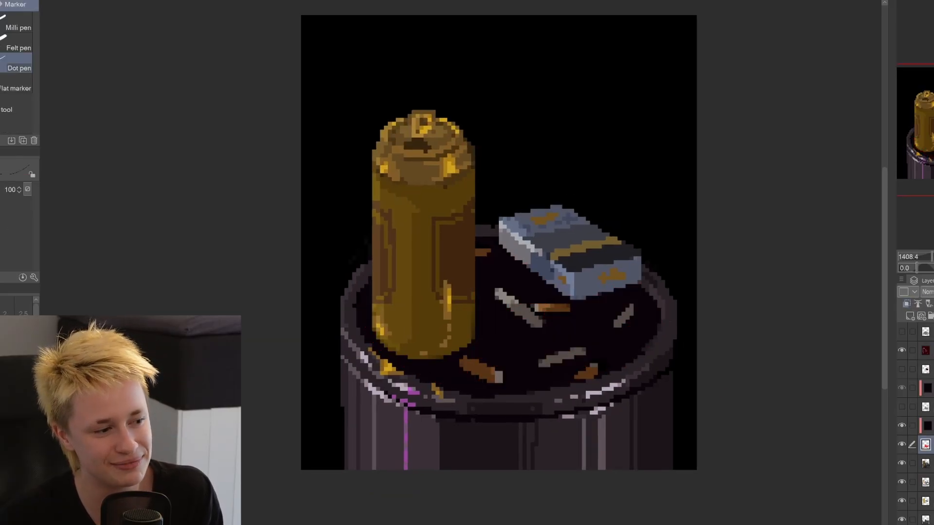
Show the mesh pattern, recolour its clipped fill dark grey, and add a red-filled layer beneath that fill.
click(901, 406)
key(alt+])
key(alt+])
key(alt+])
key(g)
click(568, 320)
key(alt+[)
key(ctrl+shift+n)
key(g)
click(569, 320)
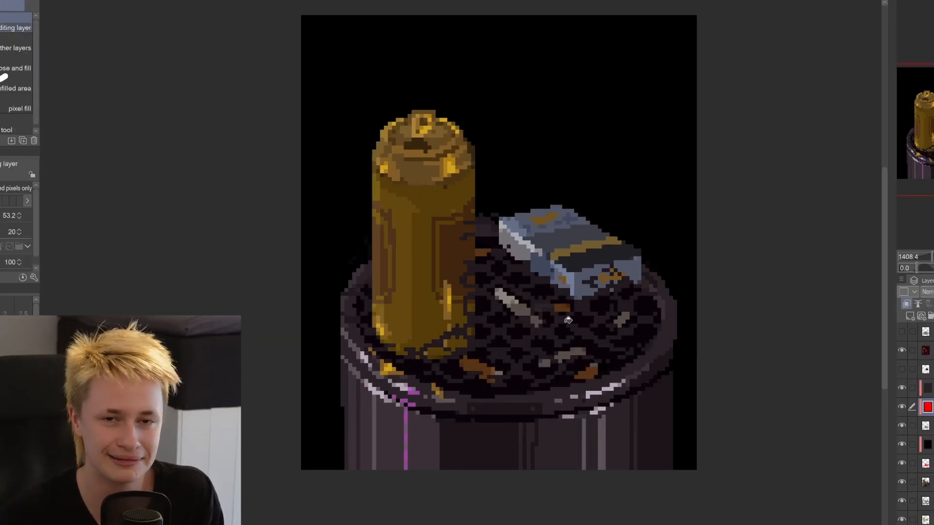
Merge the mesh pattern with its fill layers so that it stays confined to the lid's surface.
key(ctrl+e)
key(alt+])
key(ctrl+e)
key(p)
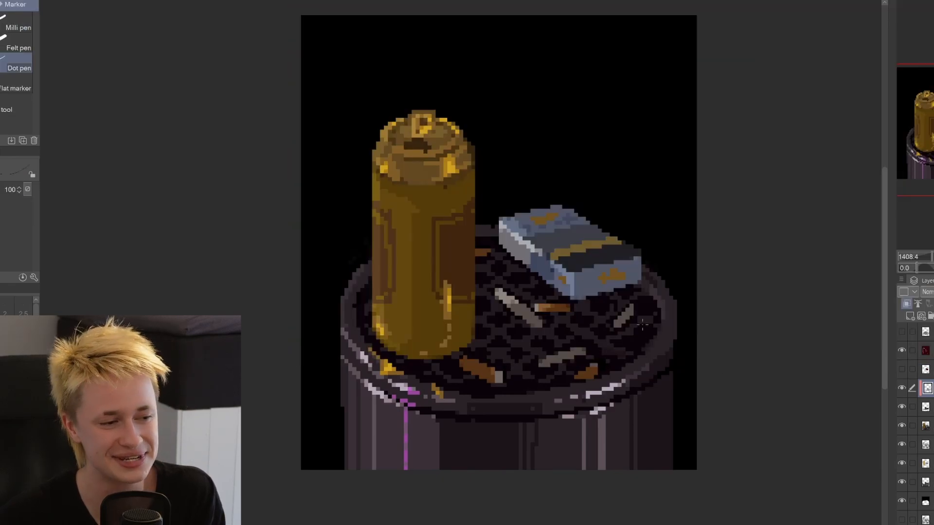
Compare the picture with and without the dark red overlay, and turn on the pack's shadow layer.
key(alt+[)
click(903, 350)
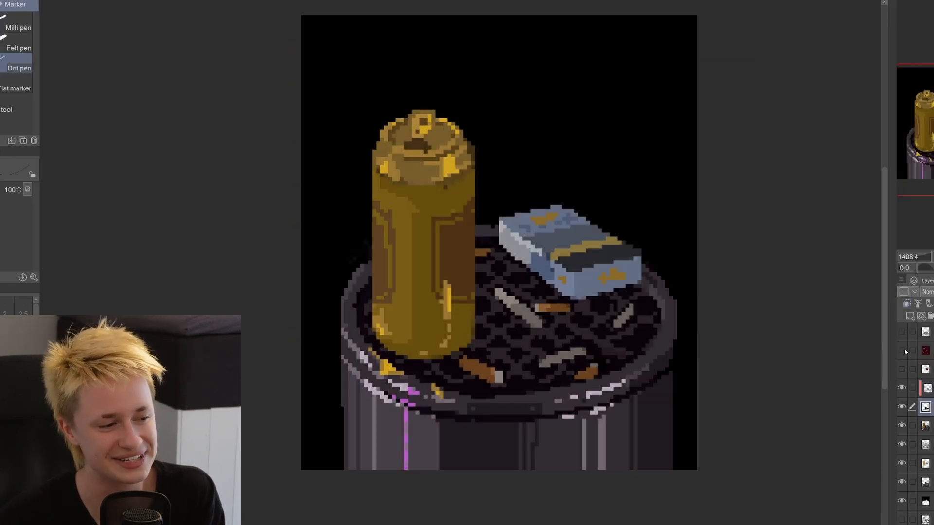
click(903, 350)
click(903, 370)
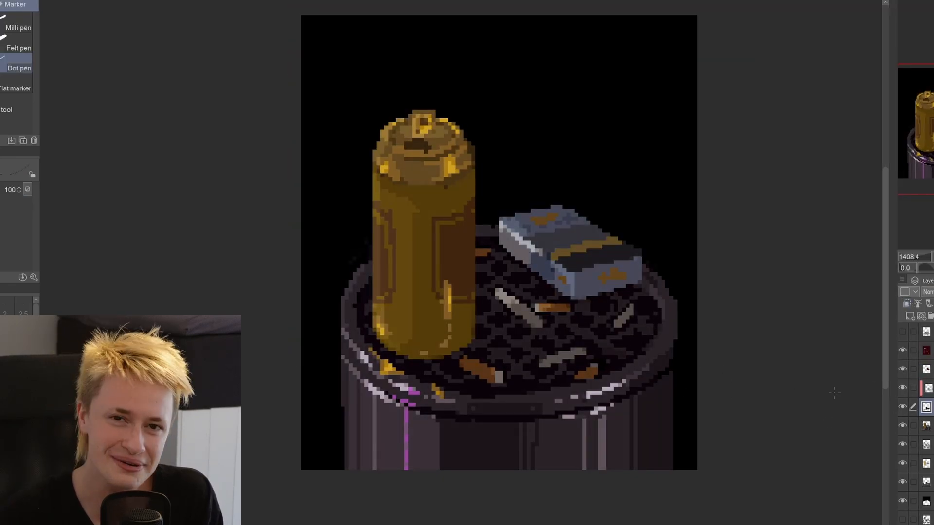
Fill lassoed shadow areas on the can's right side and on its top, using the multiply shadow layer.
key(alt+])
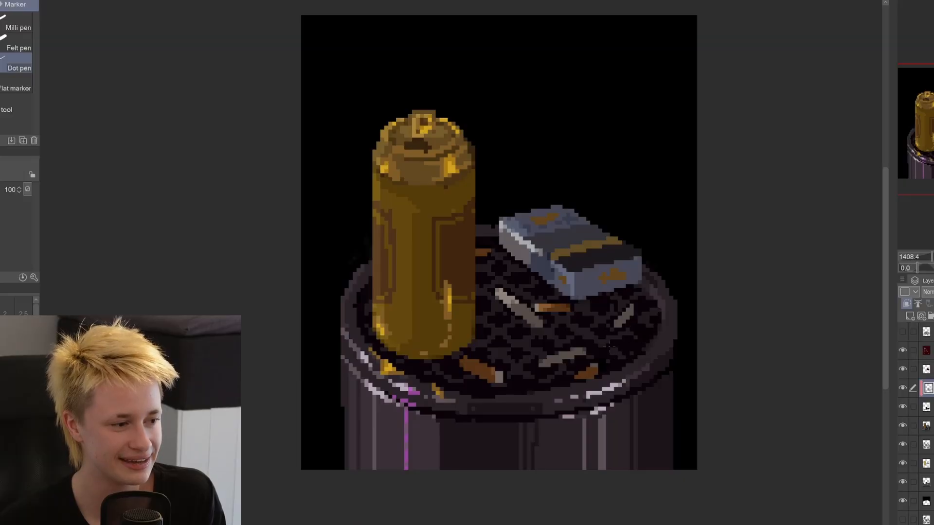
click(926, 368)
key(m)
drag(427, 192, 475, 362)
click(502, 376)
drag(428, 122, 387, 146)
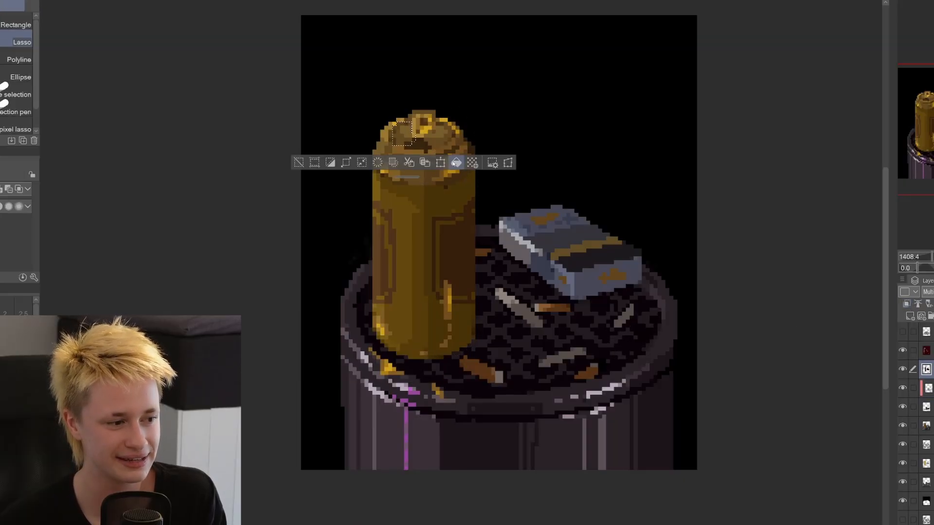
click(455, 162)
scroll(592, 338, down, 2)
drag(653, 311, 667, 300)
key(ctrl+d)
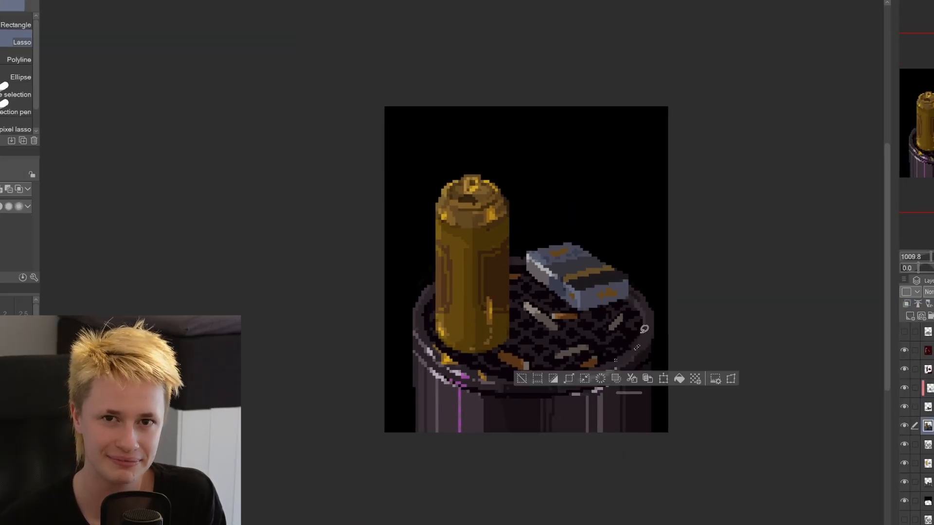
key(ctrl+d)
Check the picture with the dark red overlay hidden and shown again.
key(p)
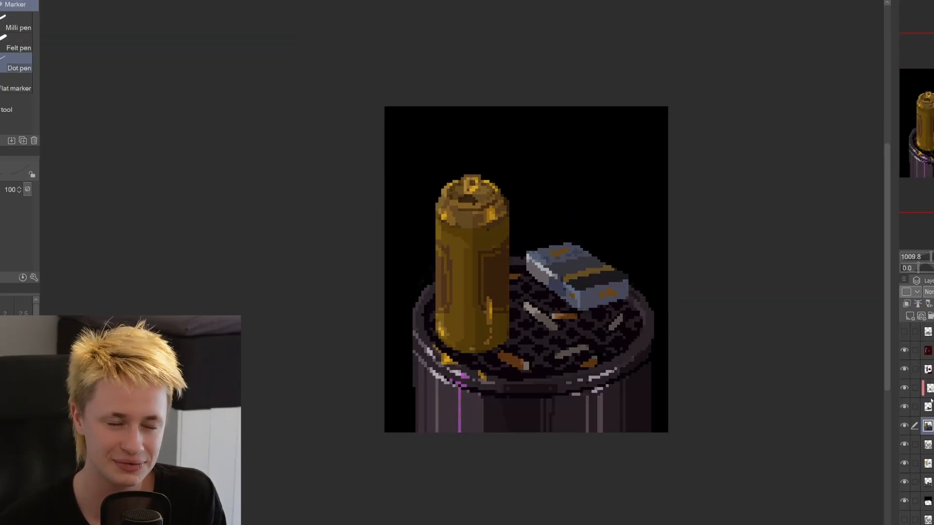
click(902, 350)
click(926, 406)
click(903, 350)
click(926, 351)
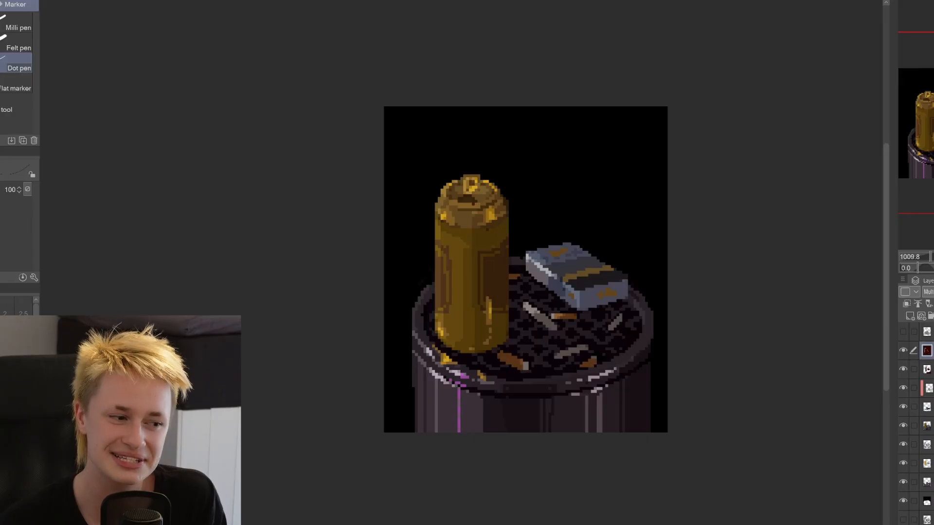
Add a new layer above the clipped layer and dot dark pixel details onto the cigarette pack's golden stripe.
click(926, 388)
key(ctrl+shift+n)
click(903, 350)
click(903, 350)
click(602, 278)
click(613, 276)
click(594, 280)
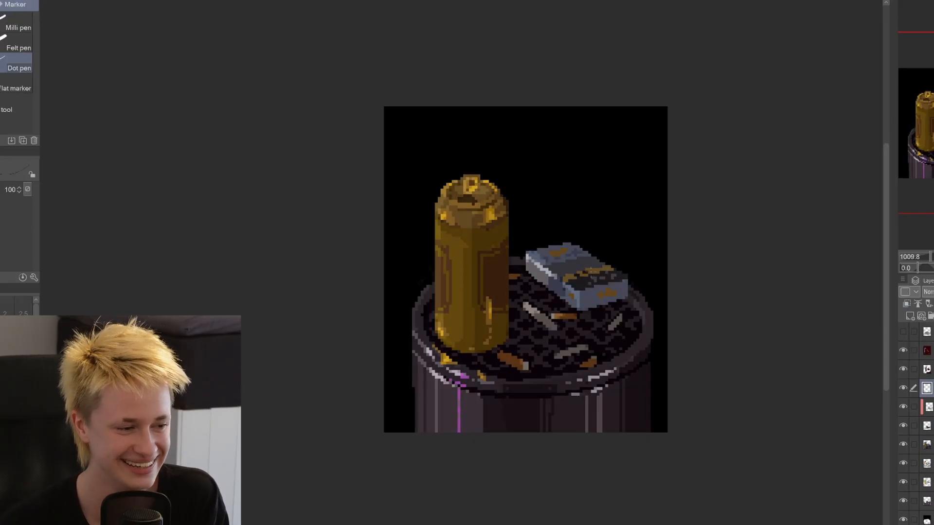